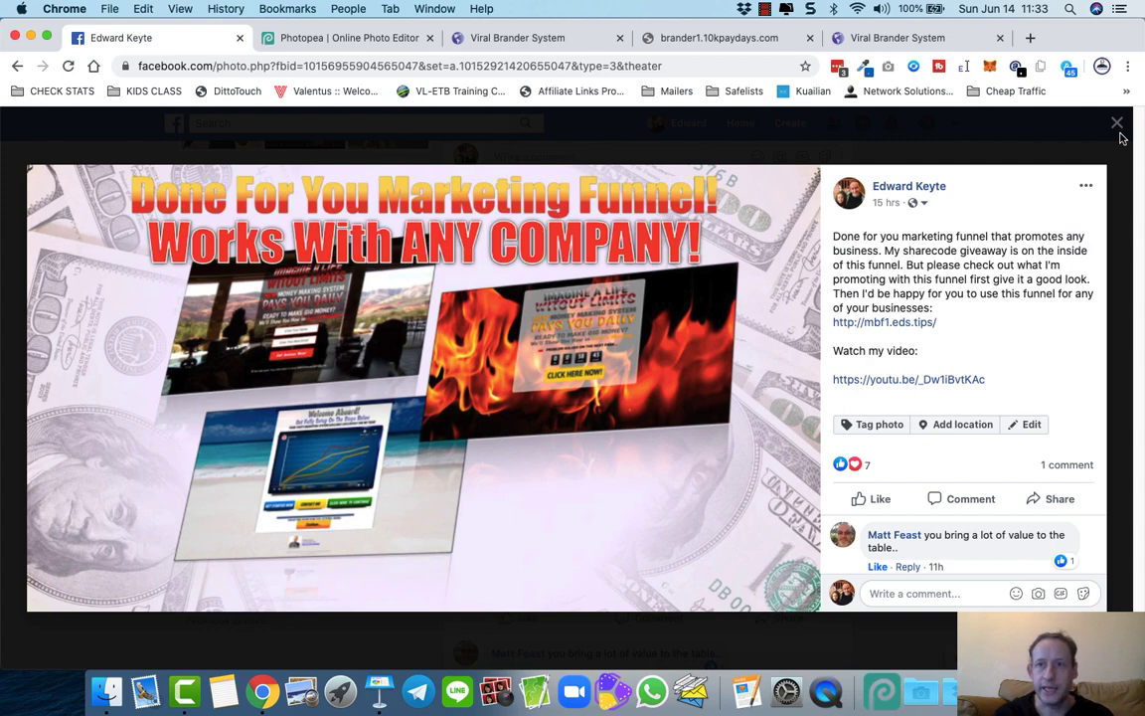
# - Close the enlarged post photo to return to the Facebook timeline
pyautogui.click(1117, 122)
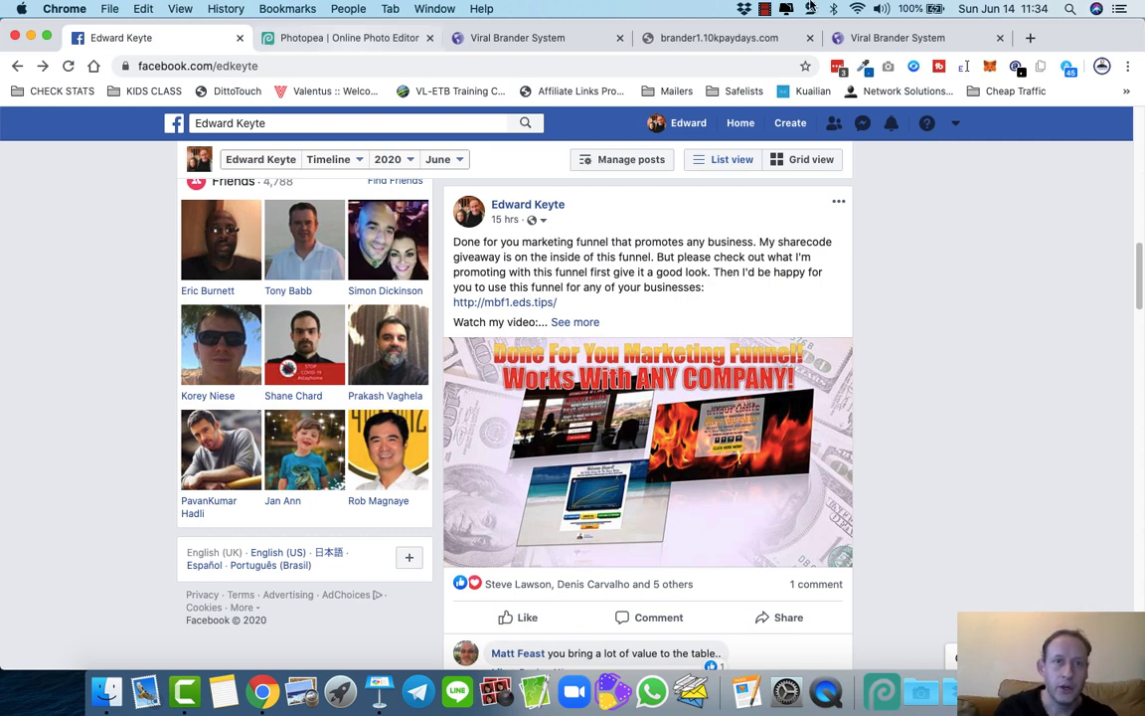
# - Switch to the Photopea tab and bring up the file-open window with Cmd+O
pyautogui.click(310, 40)
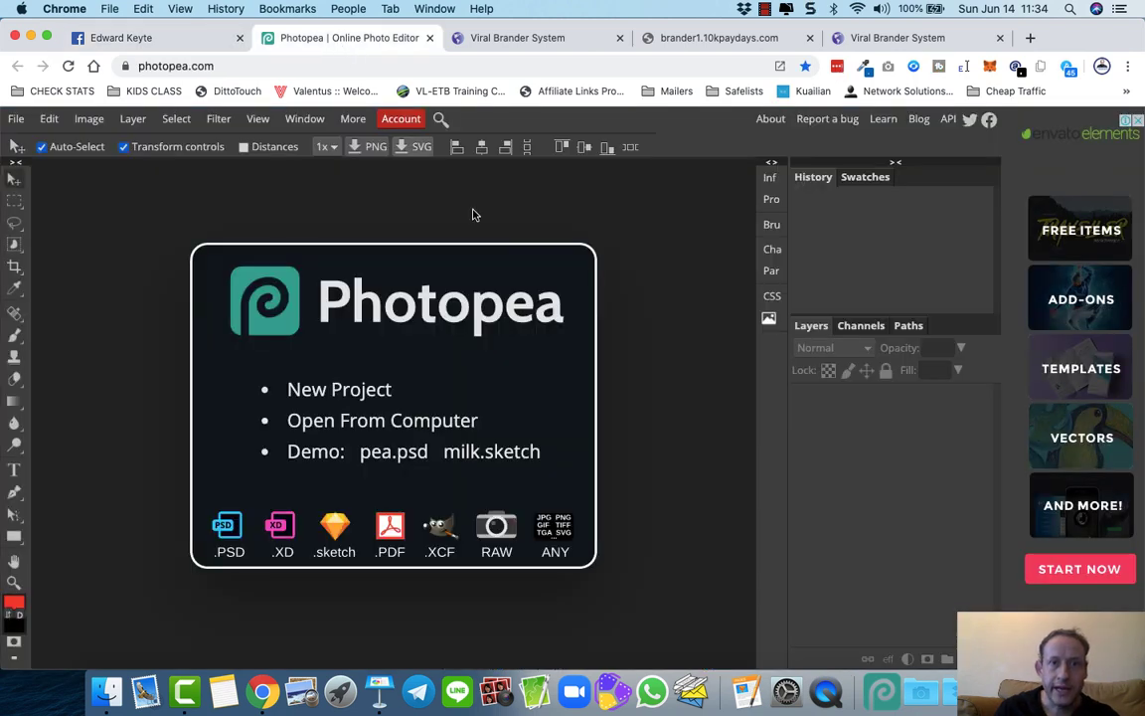
pyautogui.click(139, 66)
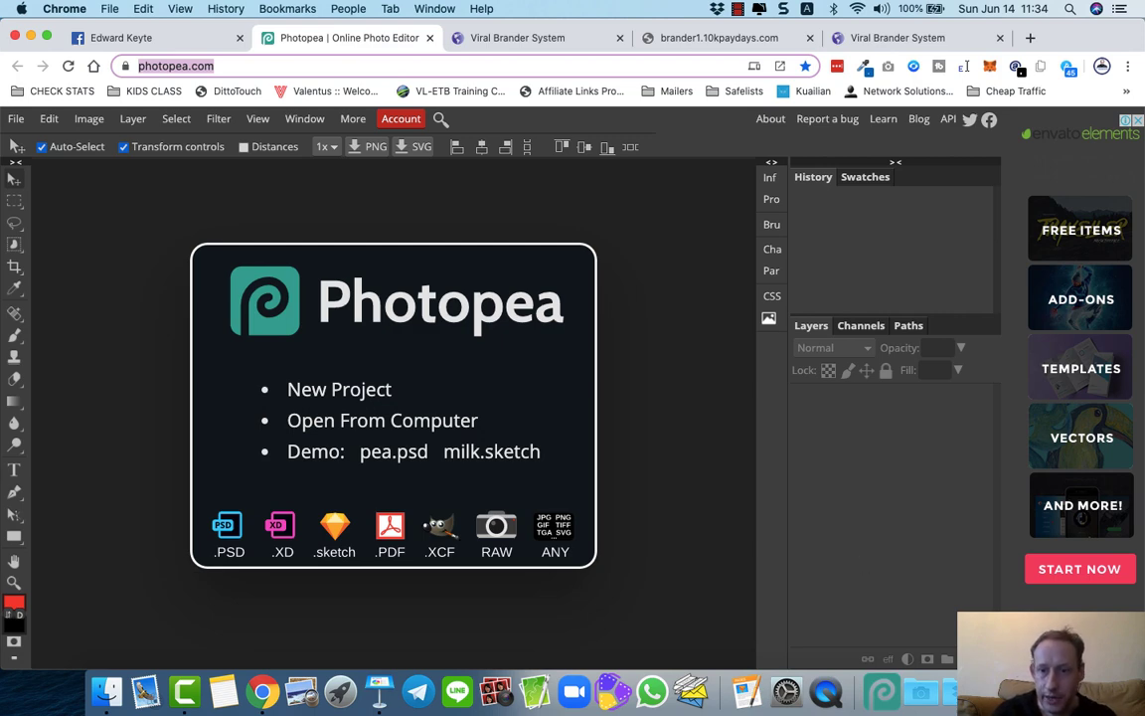
pyautogui.press('super+o')
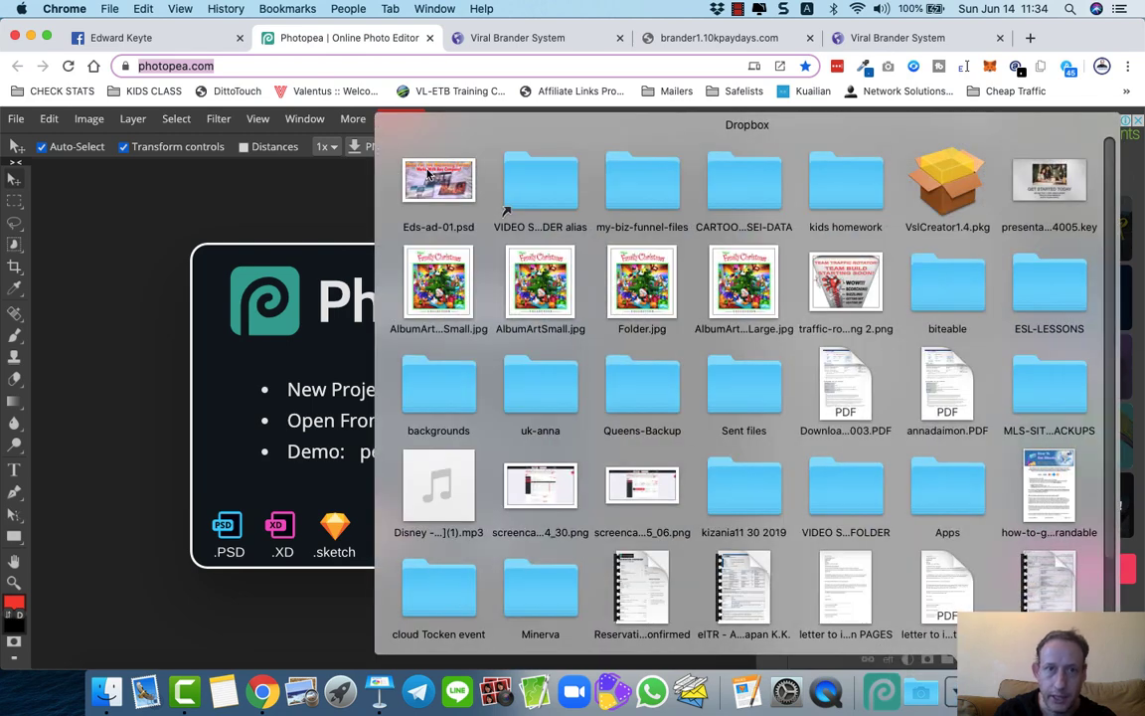
# - Open Eds-ad-01.psd from the Dropbox folder
pyautogui.doubleClick(430, 174)
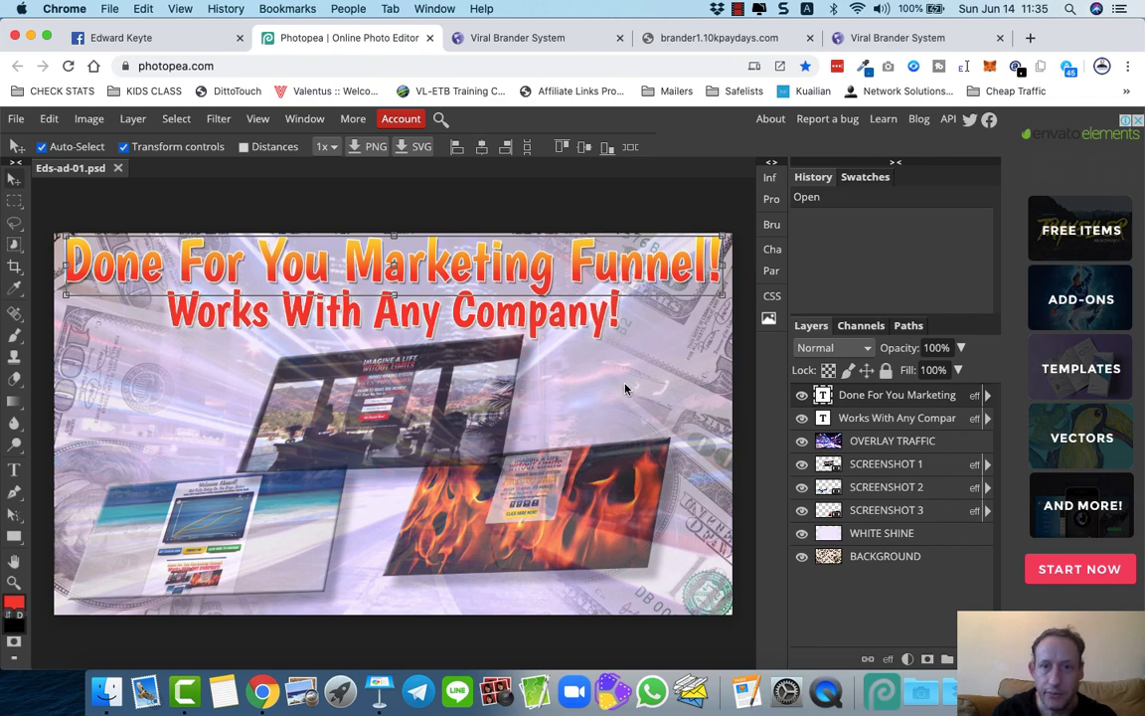
# - Change the main headline to 'Check Out My Results...' and resize it
pyautogui.doubleClick(314, 269)
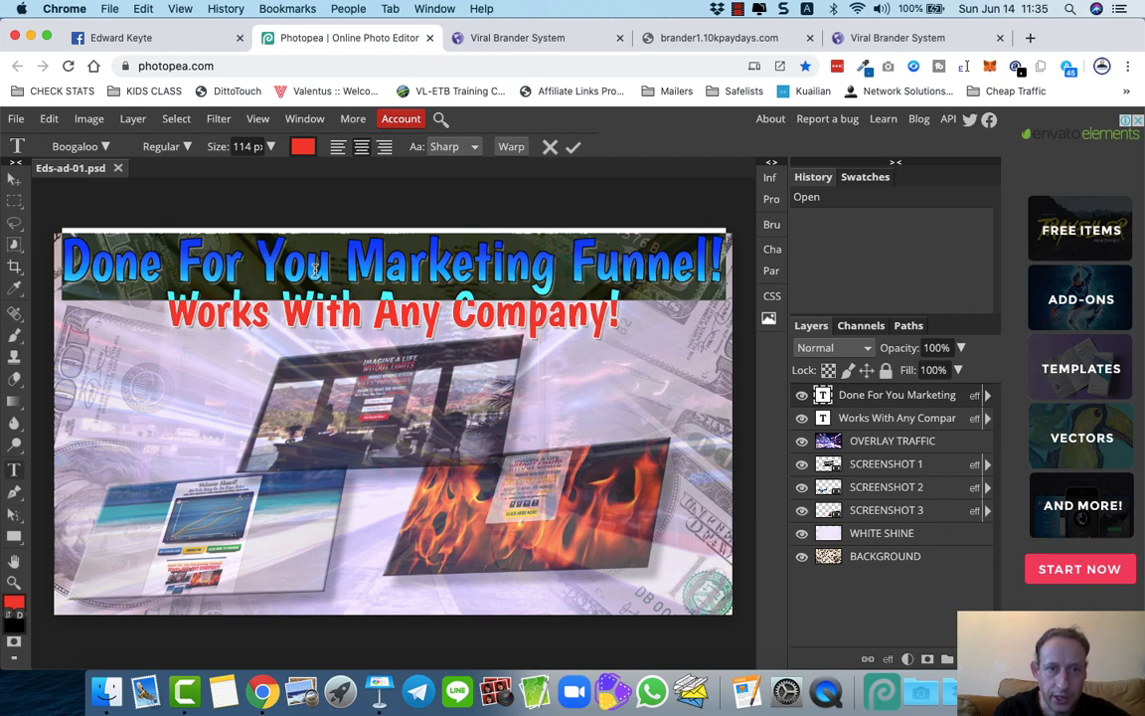
pyautogui.write('C')
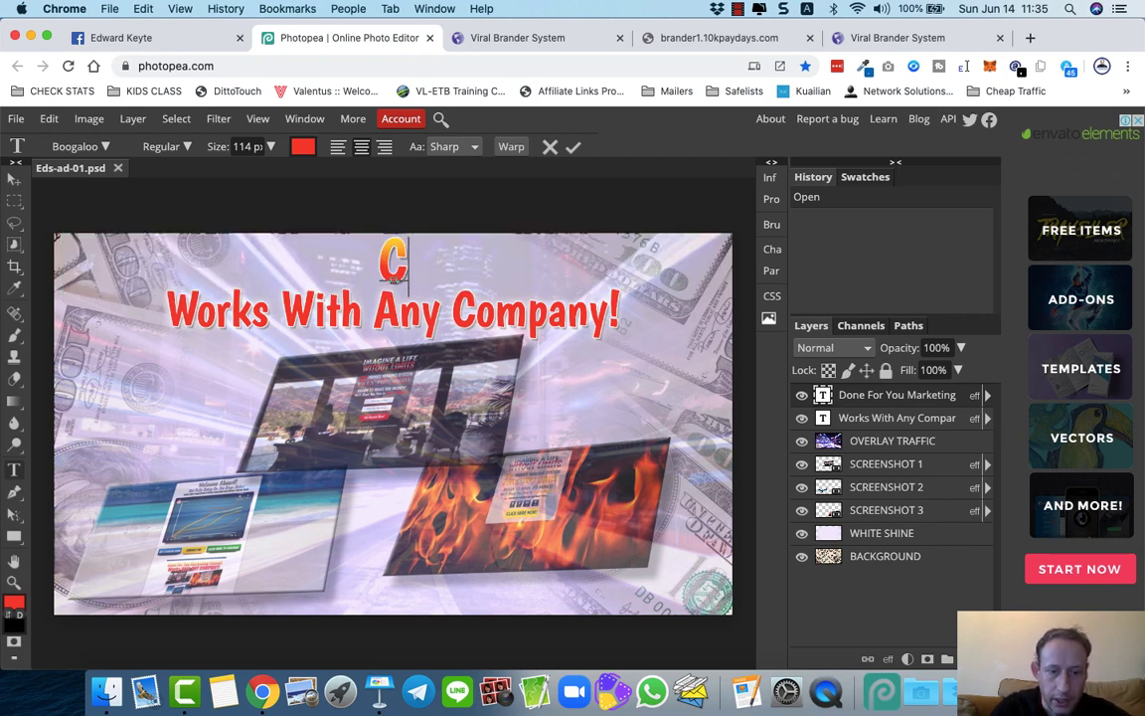
pyautogui.write('heck')
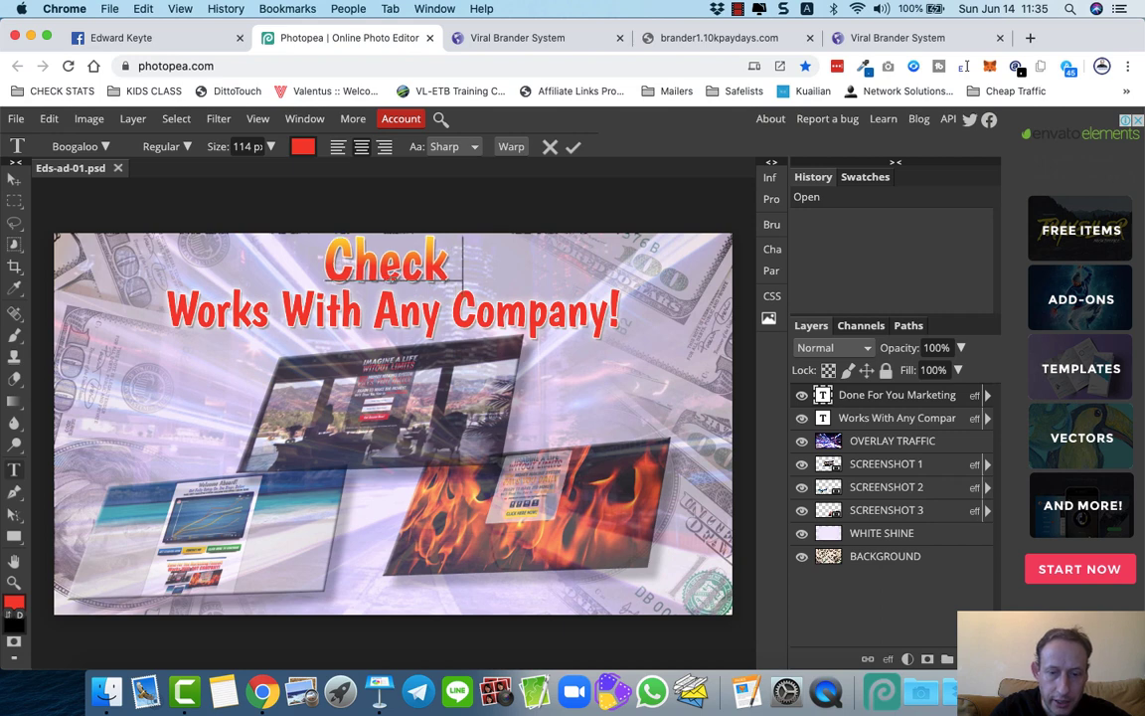
pyautogui.write(' Out My')
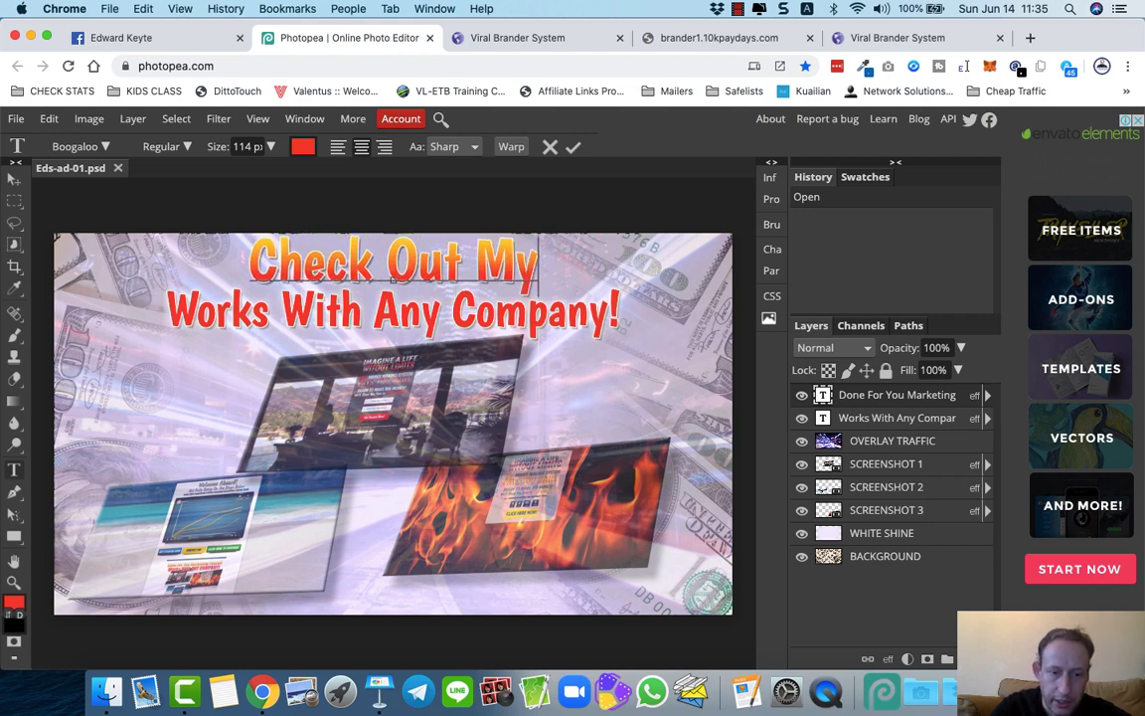
pyautogui.write('Results')
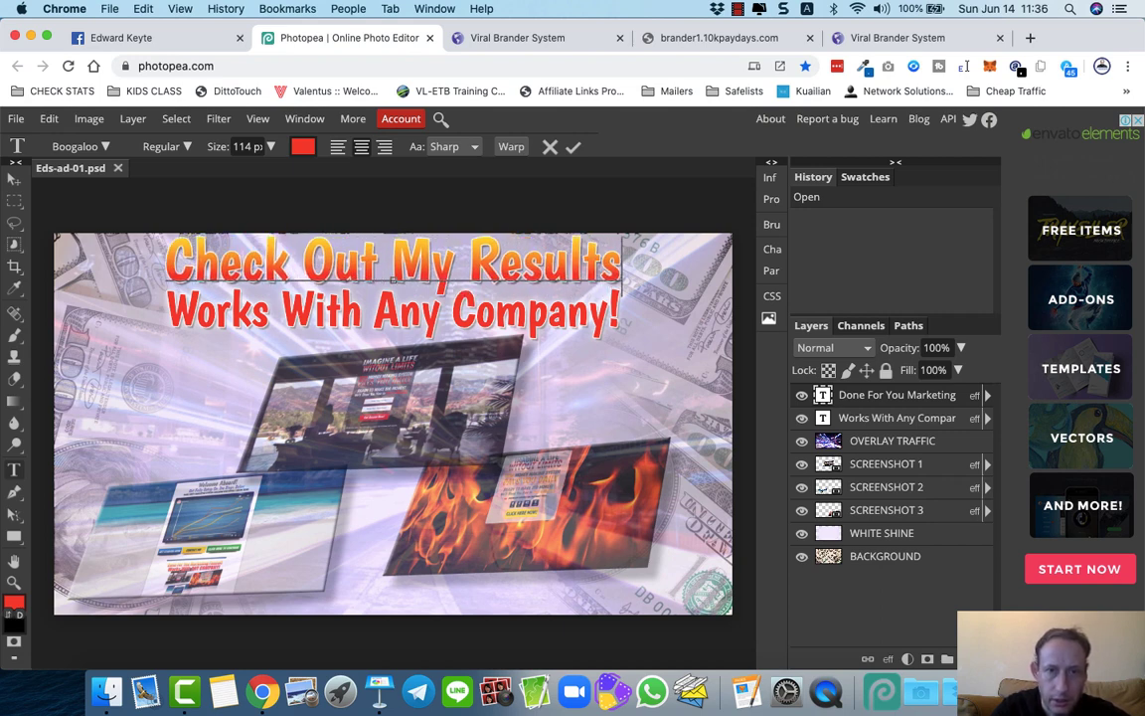
pyautogui.write('...')
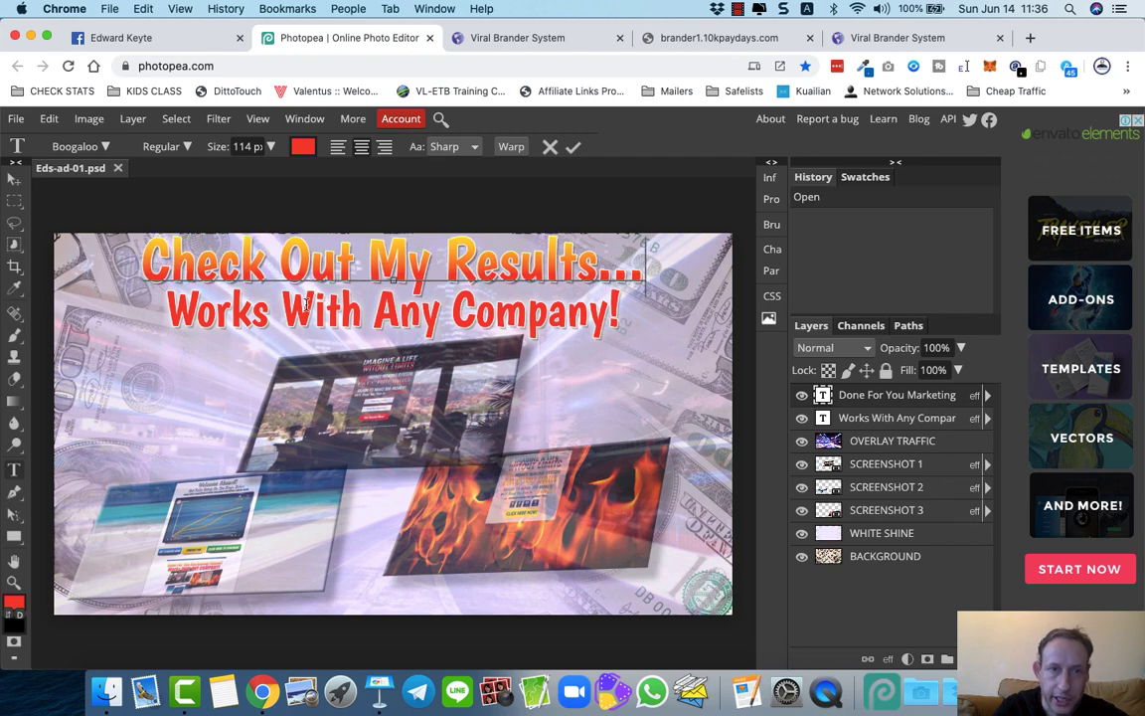
pyautogui.click(573, 146)
pyautogui.press('super+t')
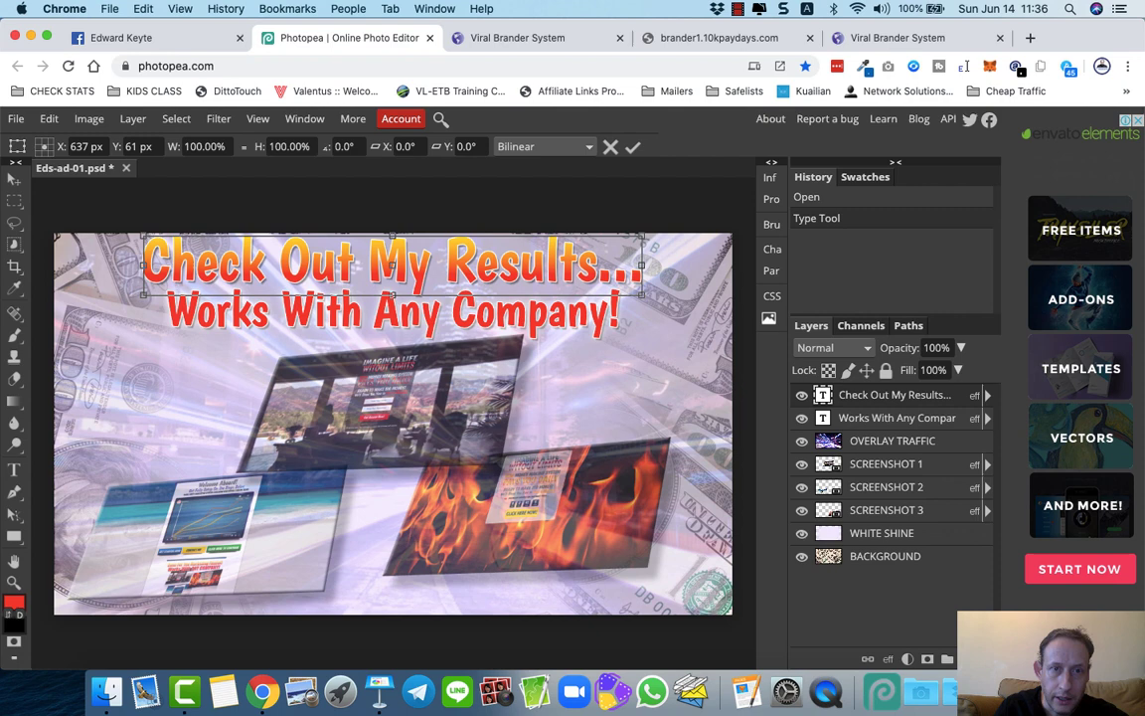
pyautogui.click(633, 148)
# - Replace the 'Works With Any Company' subheading with 'This Is So COOL!'
pyautogui.click(509, 311)
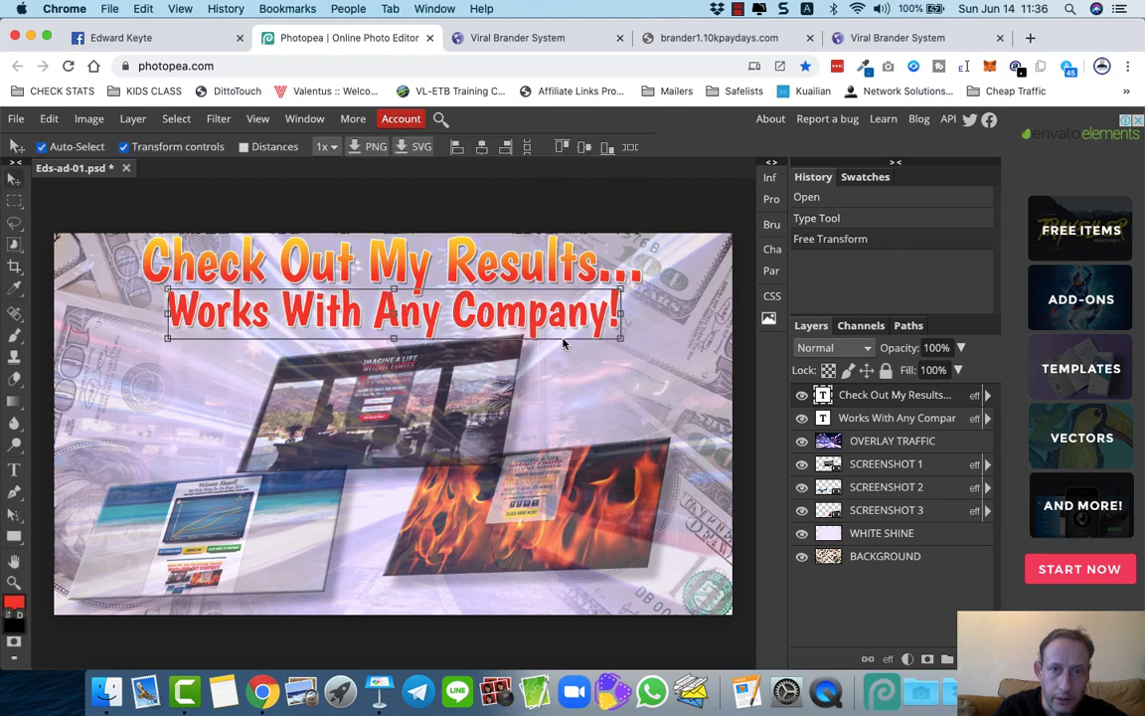
pyautogui.press('super+t')
pyautogui.press('Return')
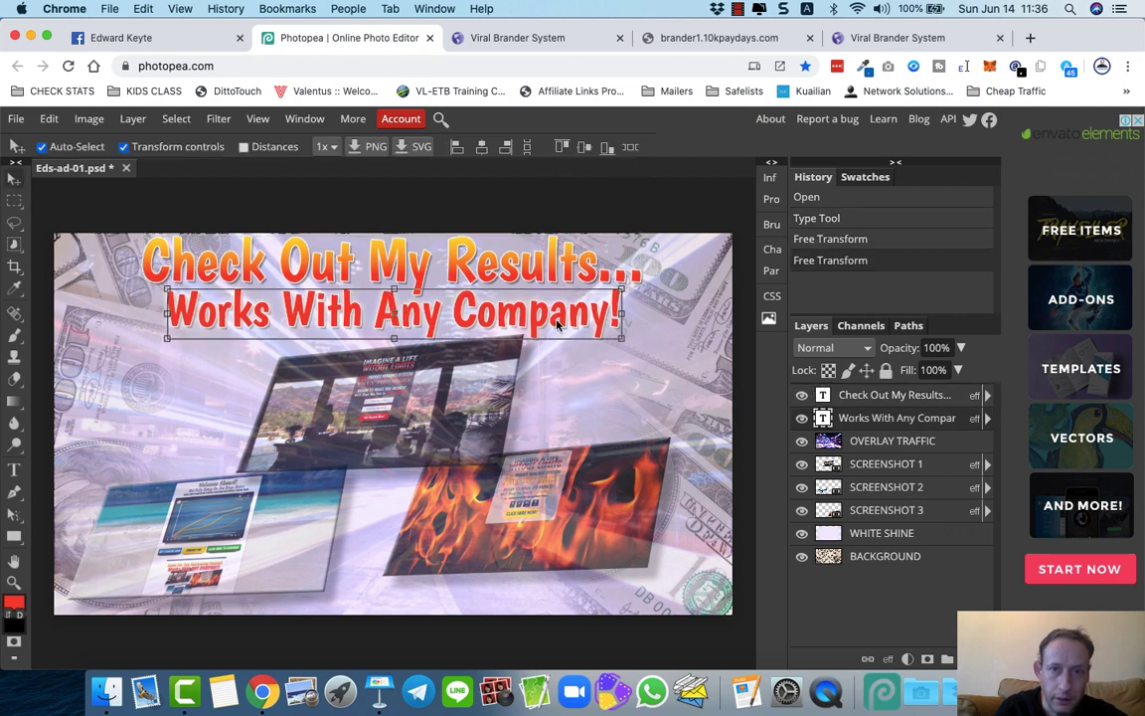
pyautogui.doubleClick(556, 324)
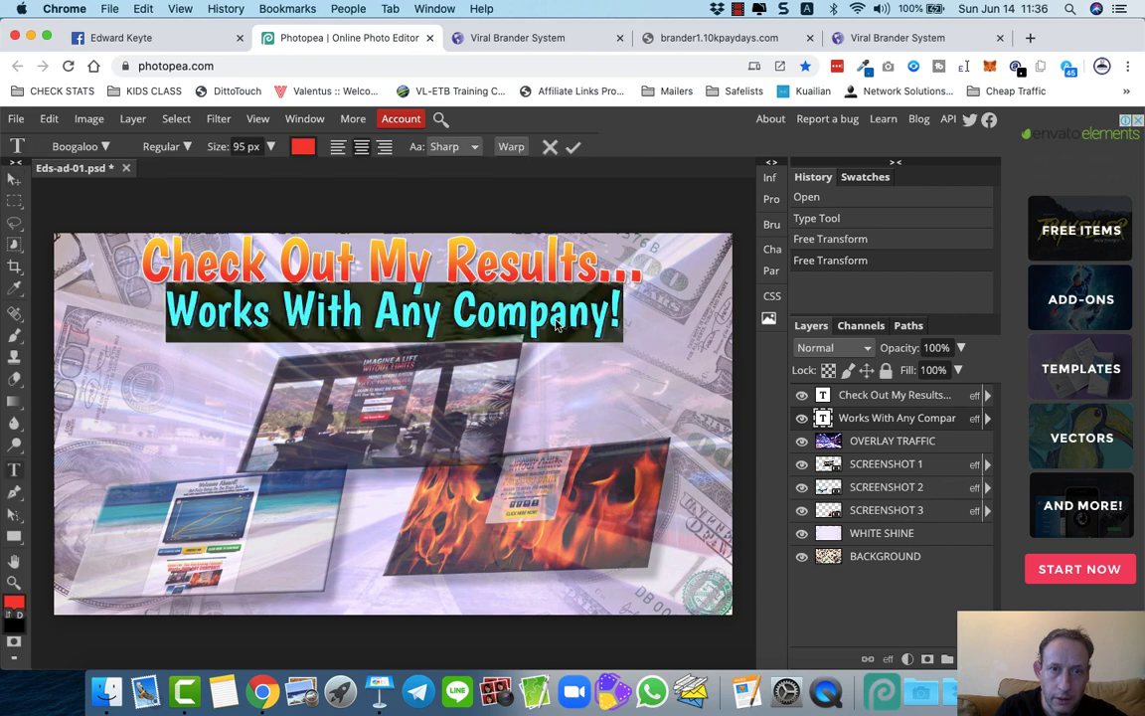
pyautogui.write('This')
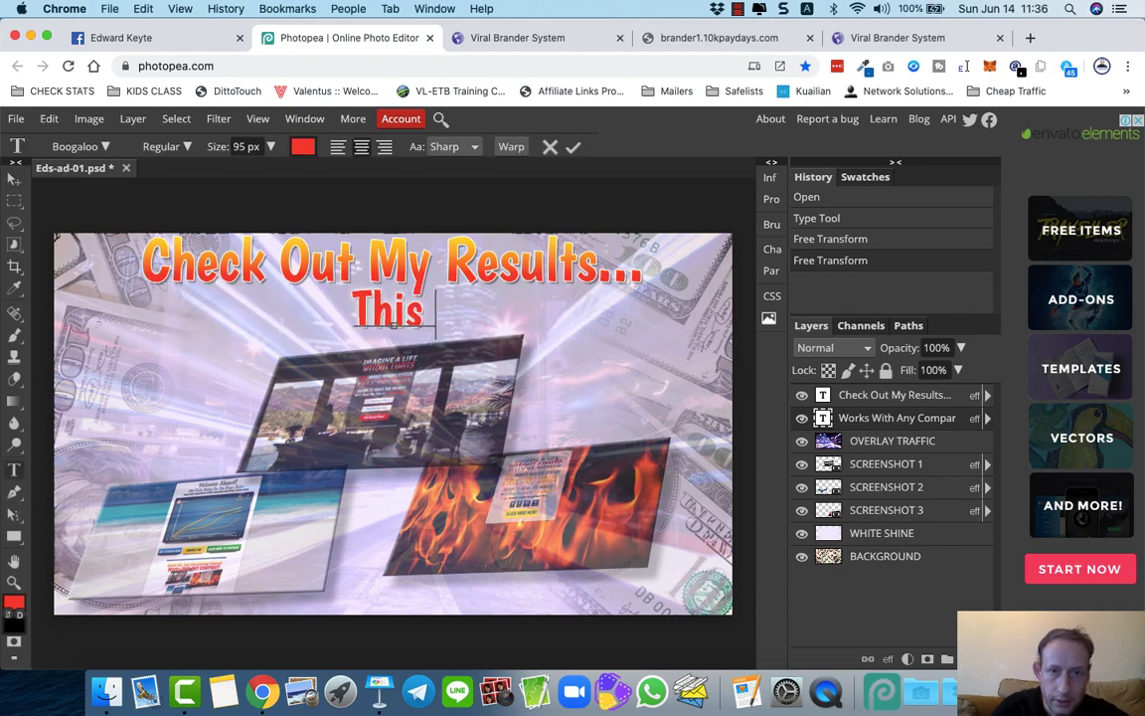
pyautogui.write(' Is So COOL!')
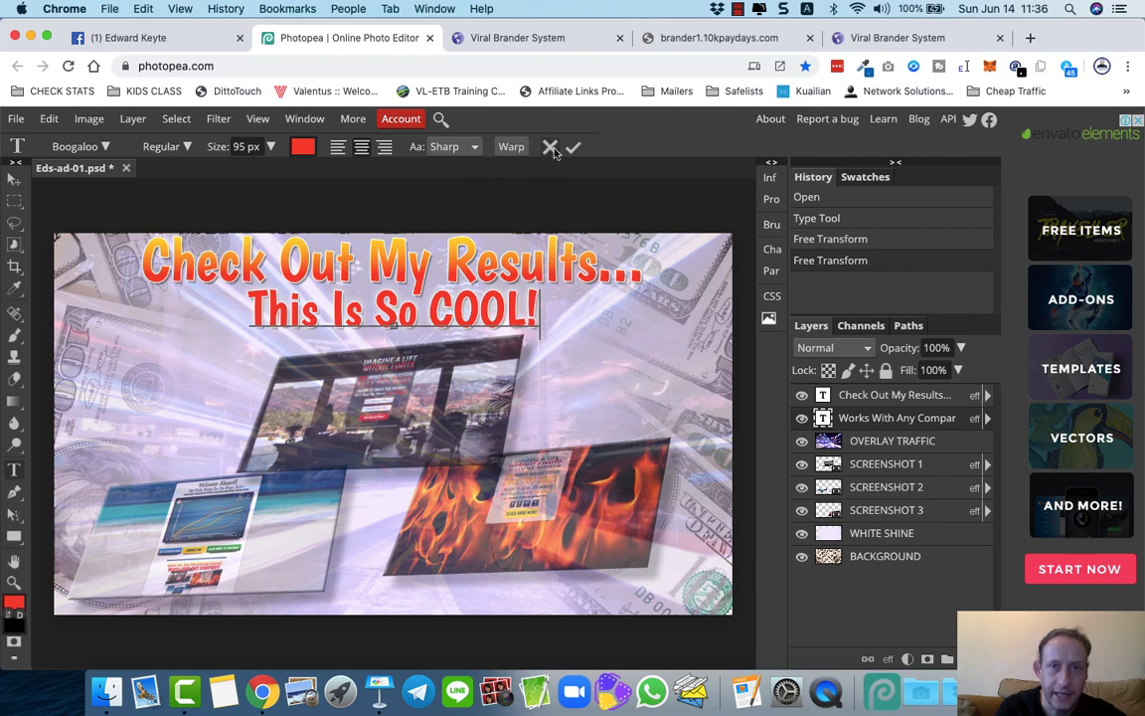
pyautogui.click(574, 148)
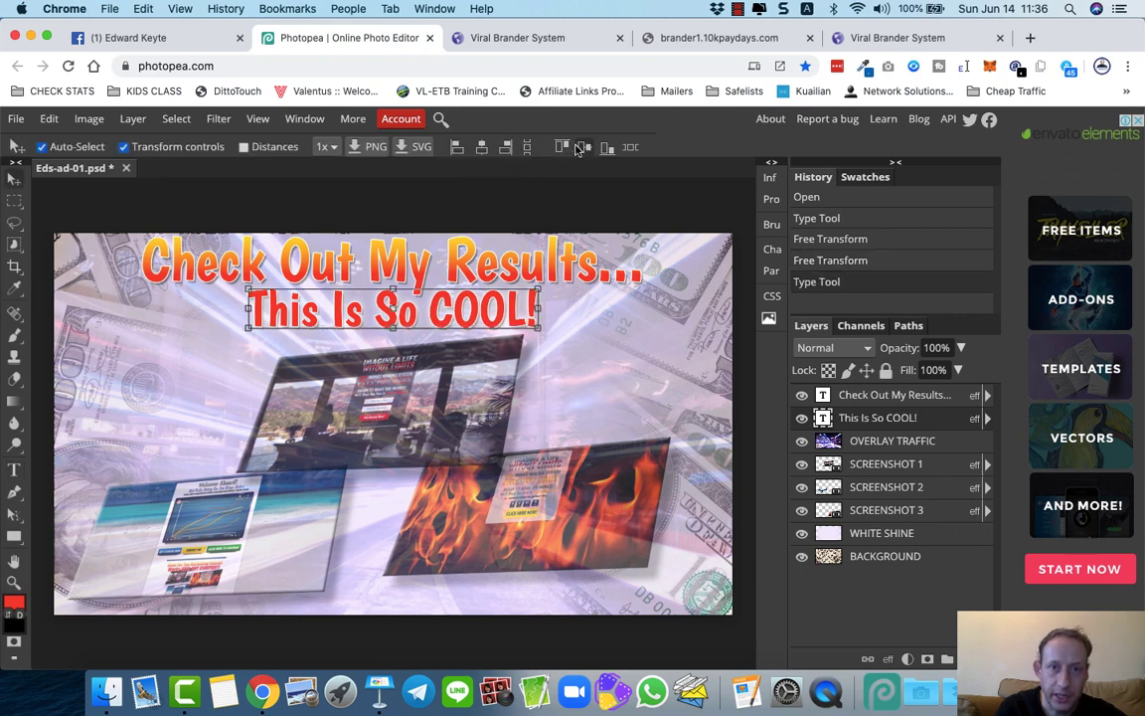
pyautogui.click(625, 471)
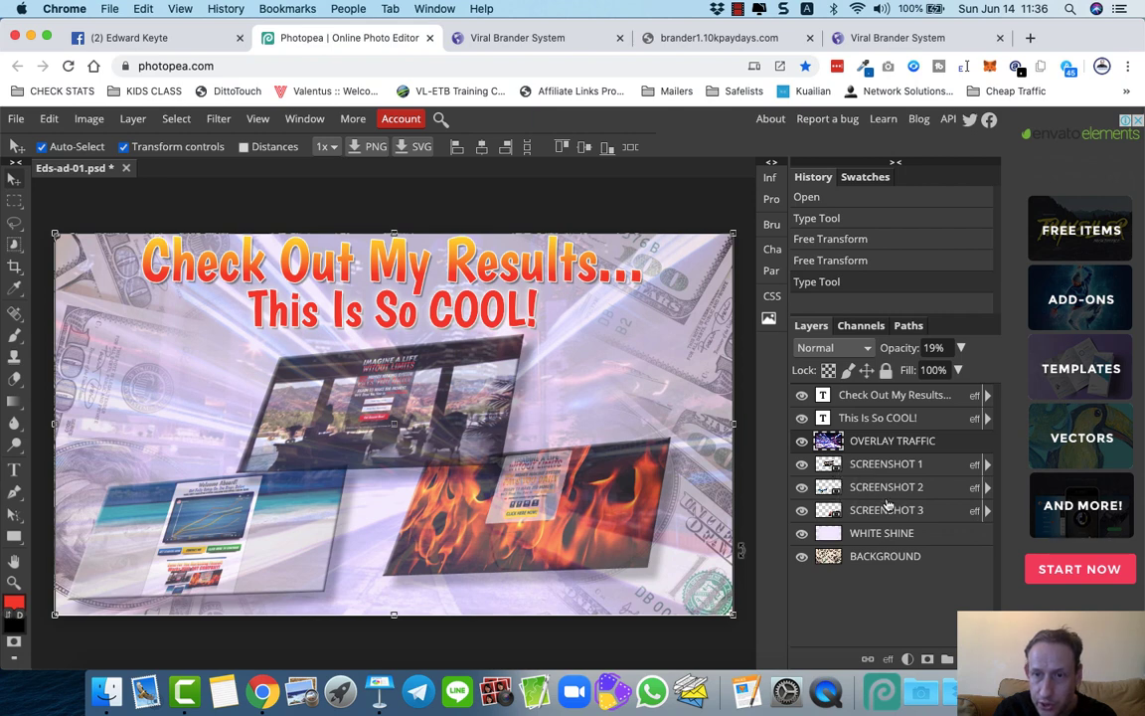
pyautogui.click(869, 462)
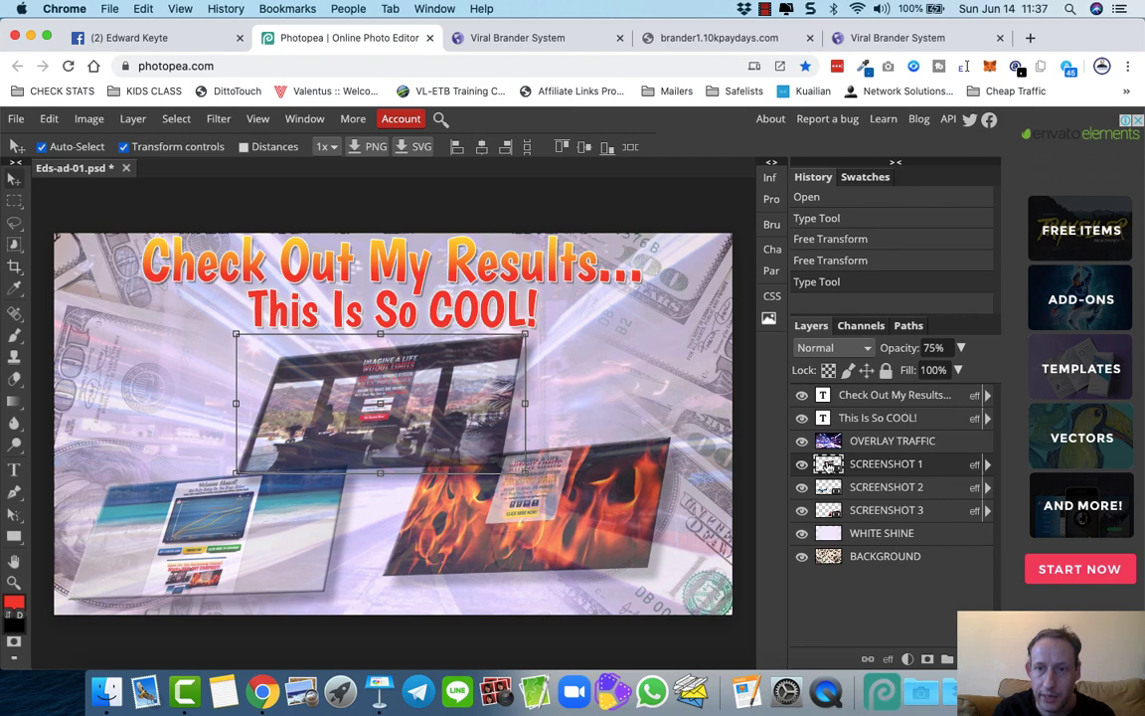
# - Open SCREENSHOT 1's smart object contents as Layer 1.psd and deselect the image
pyautogui.doubleClick(828, 464)
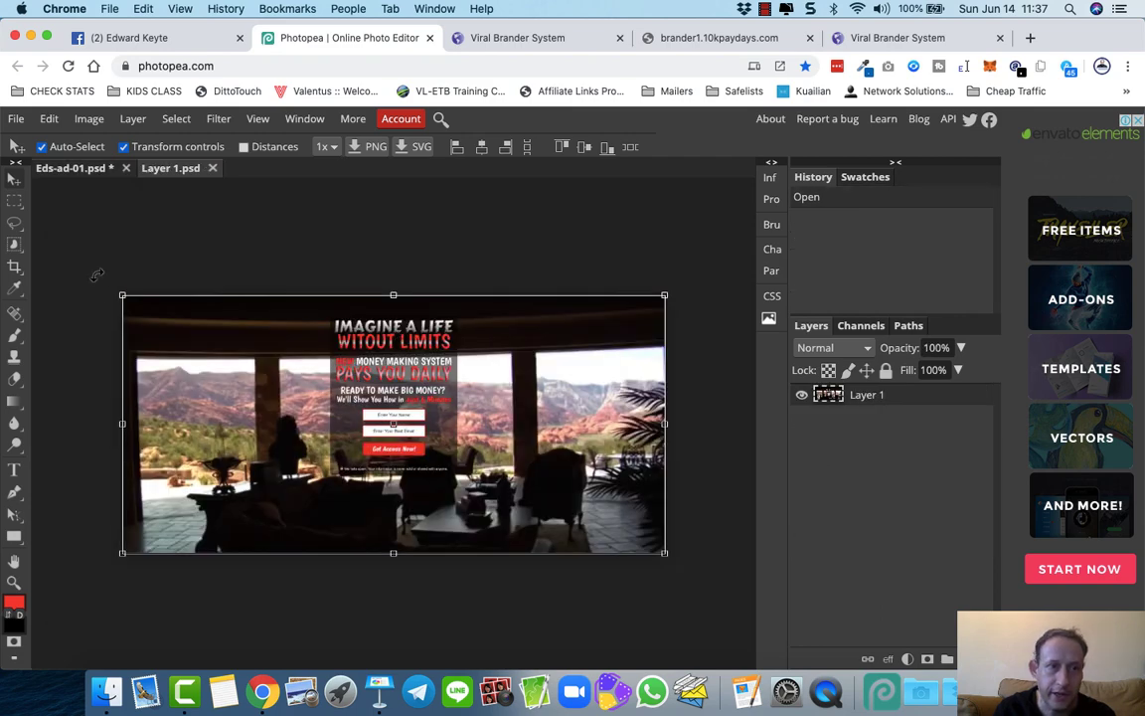
pyautogui.click(88, 235)
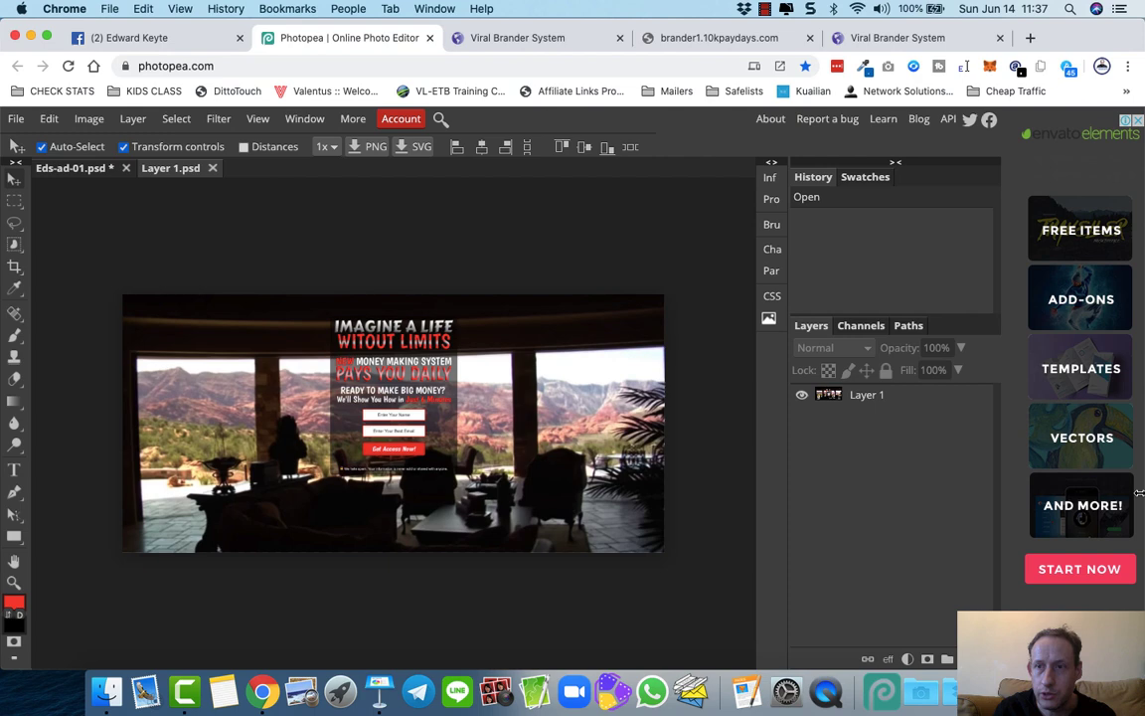
pyautogui.moveTo(1139, 493)
pyautogui.mouseDown()
pyautogui.moveTo(1078, 496)
pyautogui.moveTo(1141, 500)
pyautogui.mouseUp()
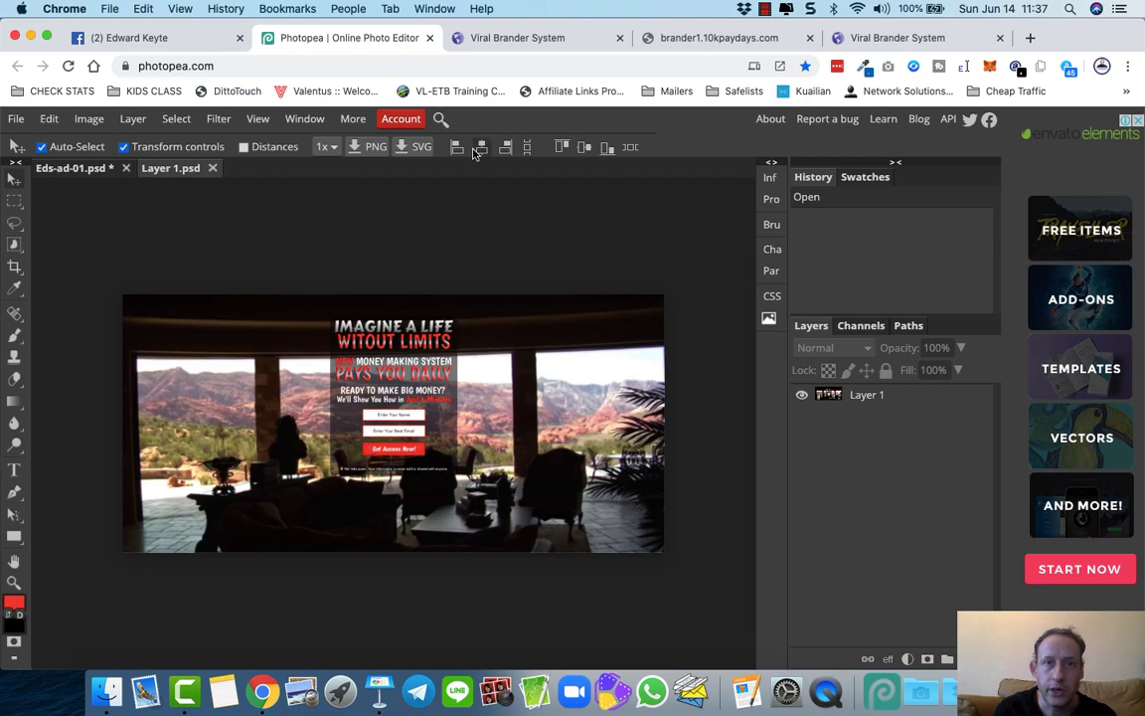
# - Bring up the brander2.10kpaydays.com Viral Brander System page in Chrome
pyautogui.click(510, 40)
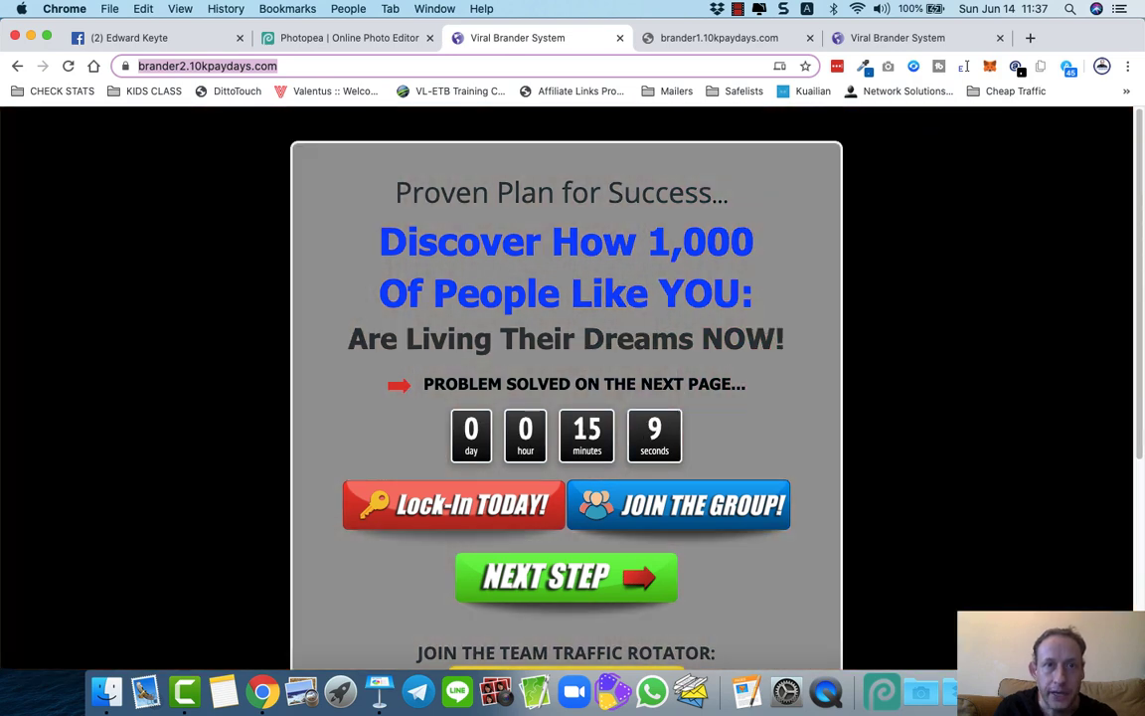
# - Paste the 'Discover How 1,000' page screenshot into Layer 1.psd and scale it to fill the canvas
pyautogui.click(348, 38)
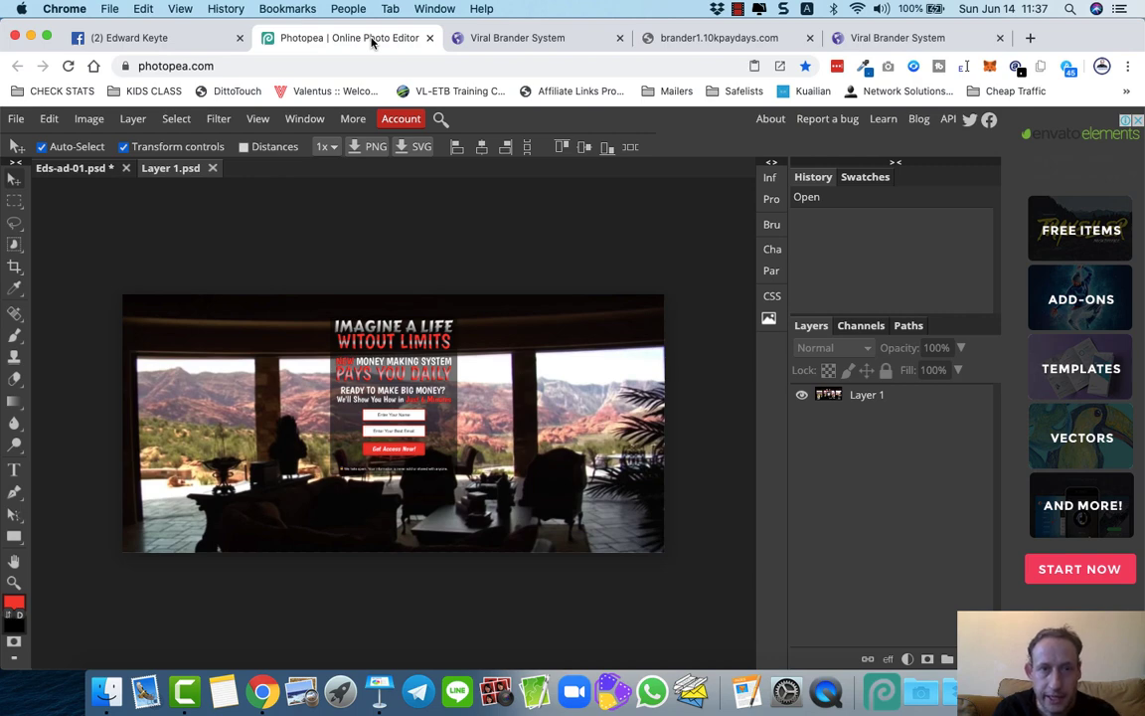
pyautogui.press('super+v')
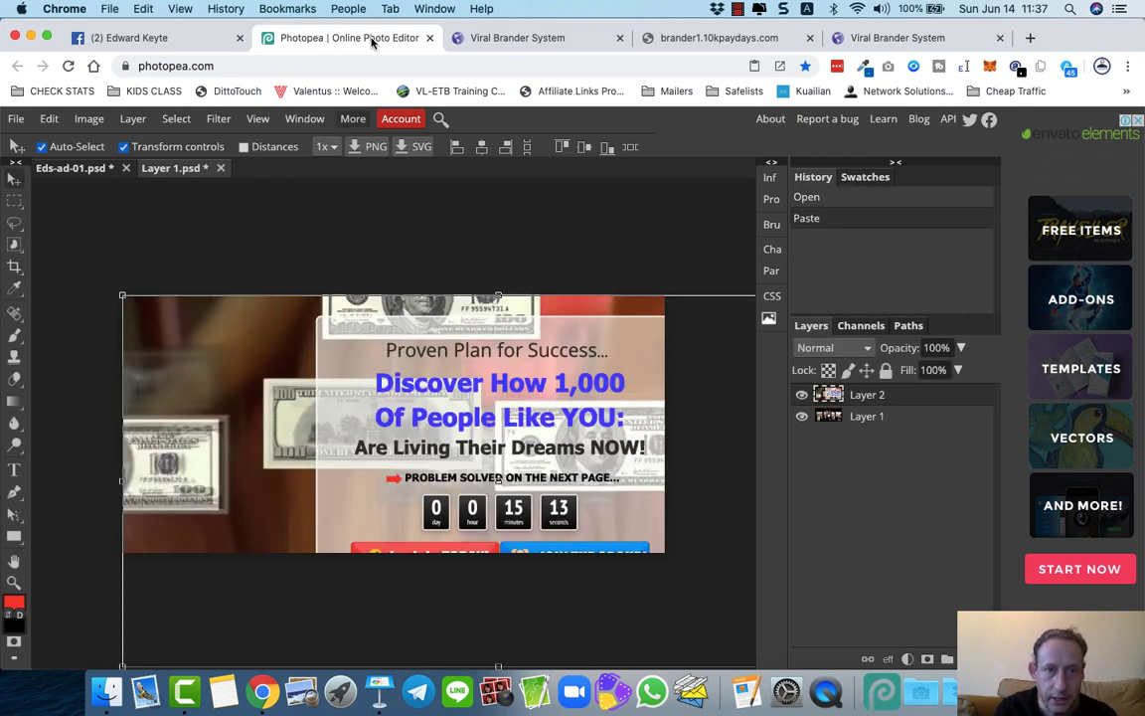
pyautogui.moveTo(411, 387); pyautogui.dragTo(381, 350)
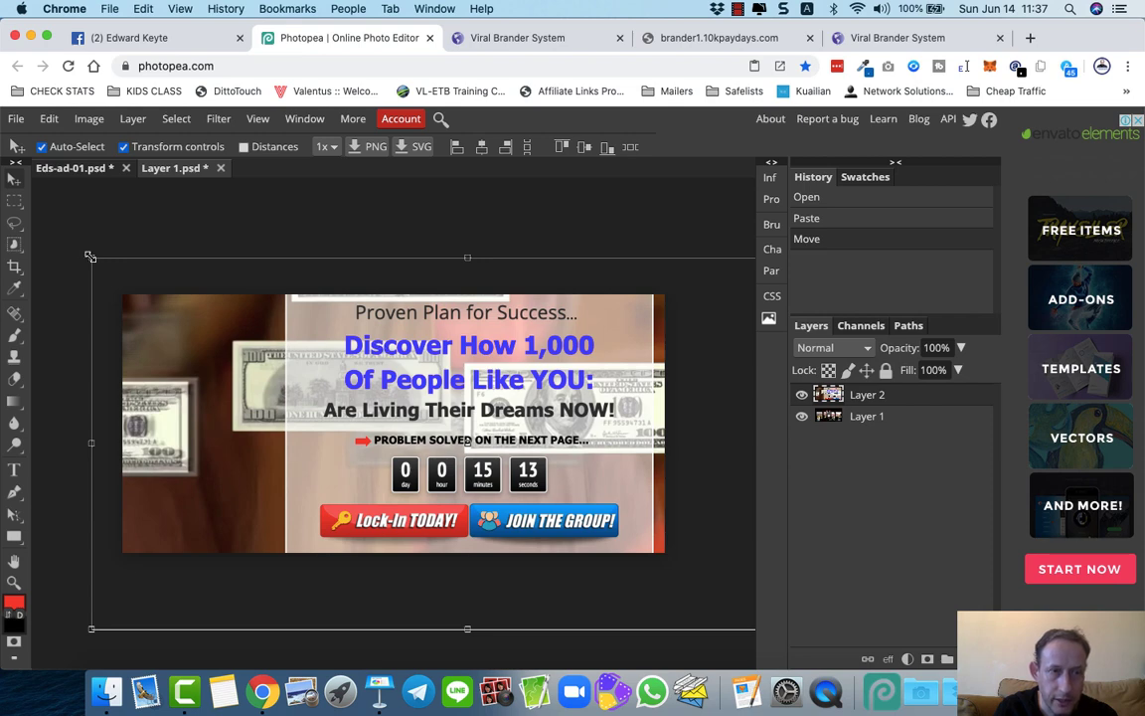
pyautogui.moveTo(91, 257); pyautogui.dragTo(140, 322)
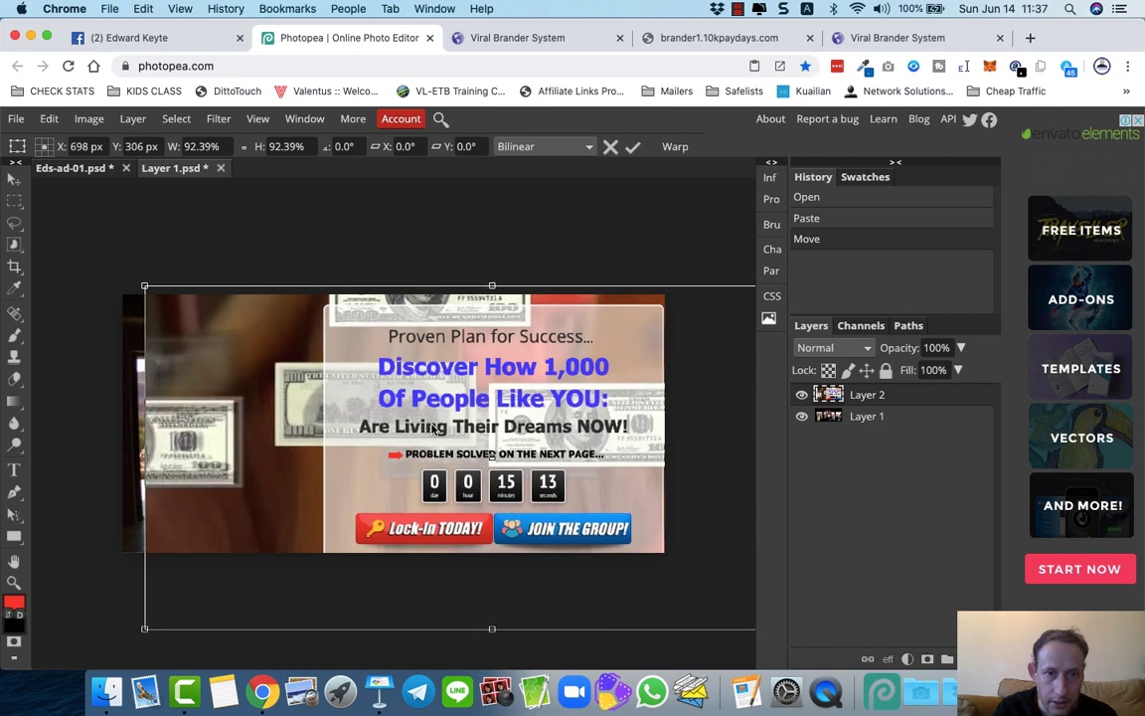
pyautogui.moveTo(468, 482); pyautogui.dragTo(379, 406)
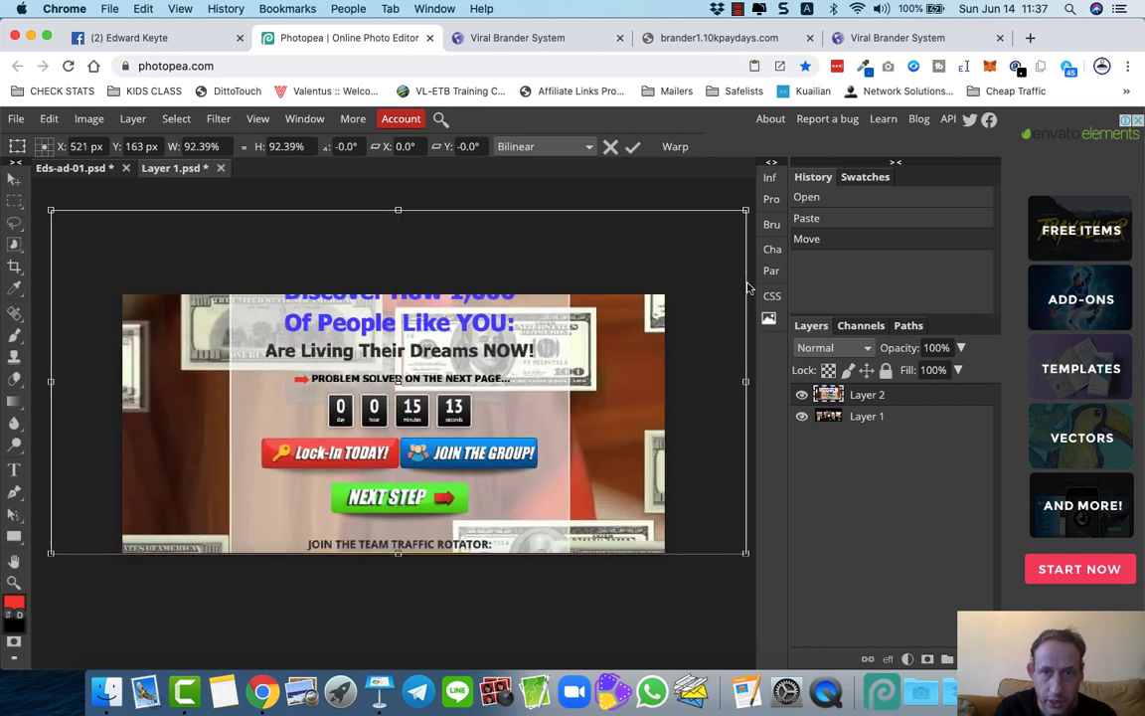
pyautogui.moveTo(747, 210); pyautogui.dragTo(665, 295)
pyautogui.moveTo(55, 295); pyautogui.dragTo(122, 295)
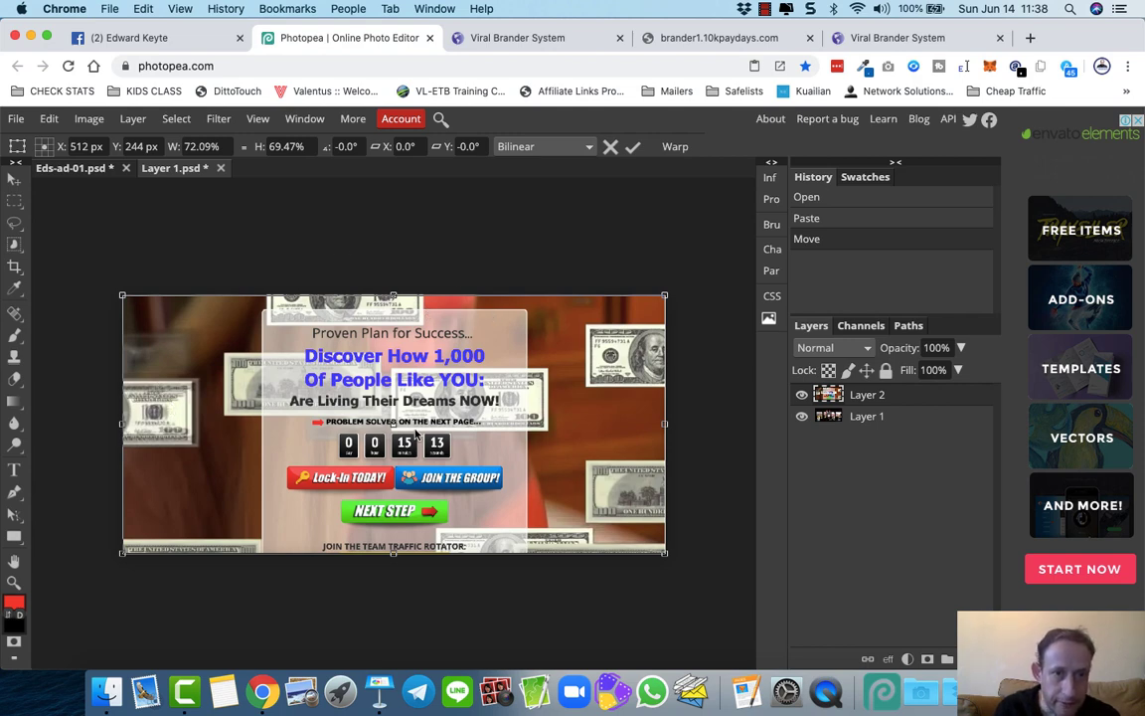
pyautogui.click(634, 148)
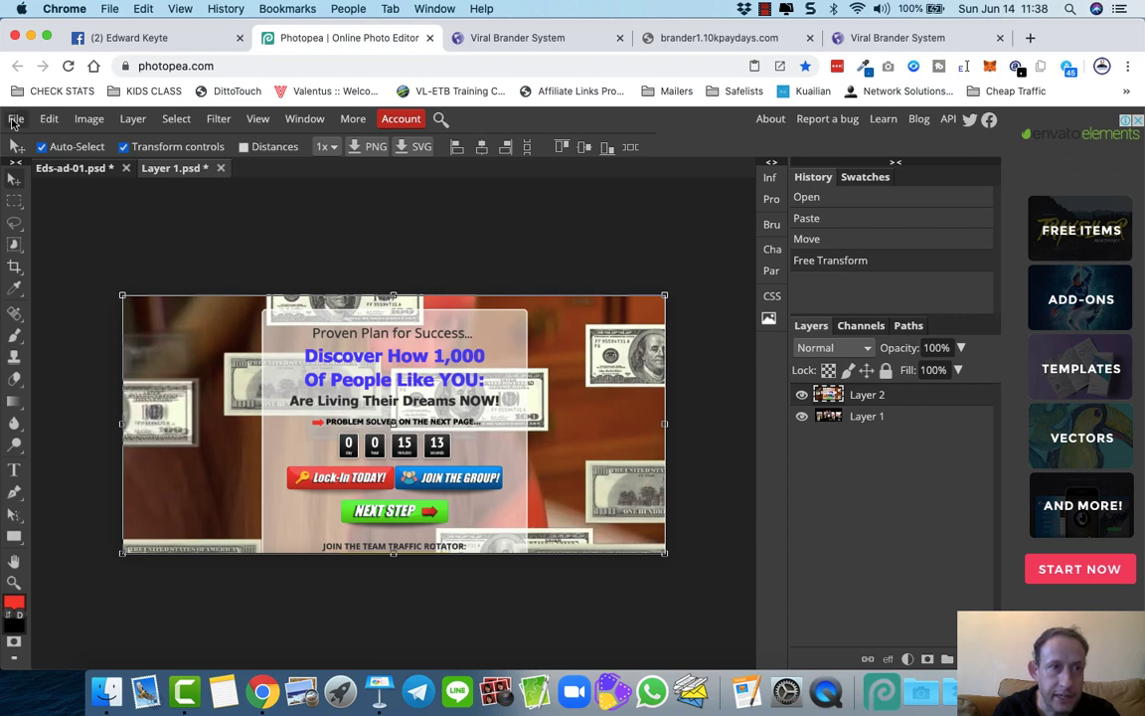
# - Save the edited contents back into the smart object and close Layer 1.psd
pyautogui.click(14, 120)
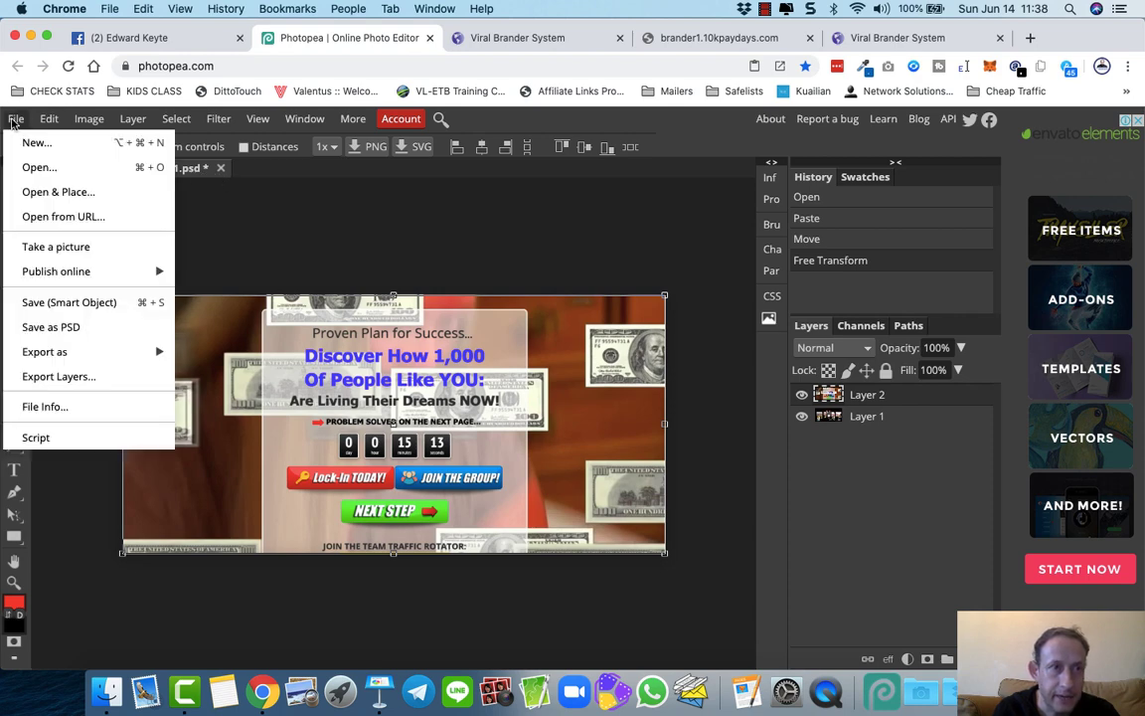
pyautogui.click(78, 309)
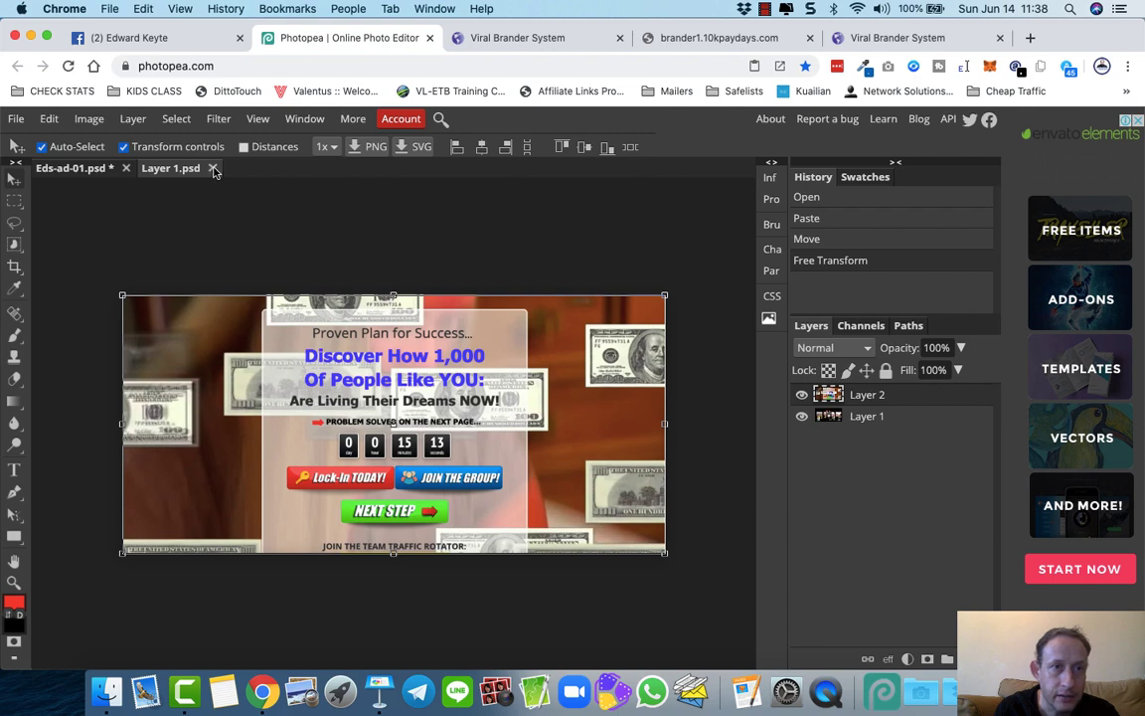
pyautogui.click(213, 169)
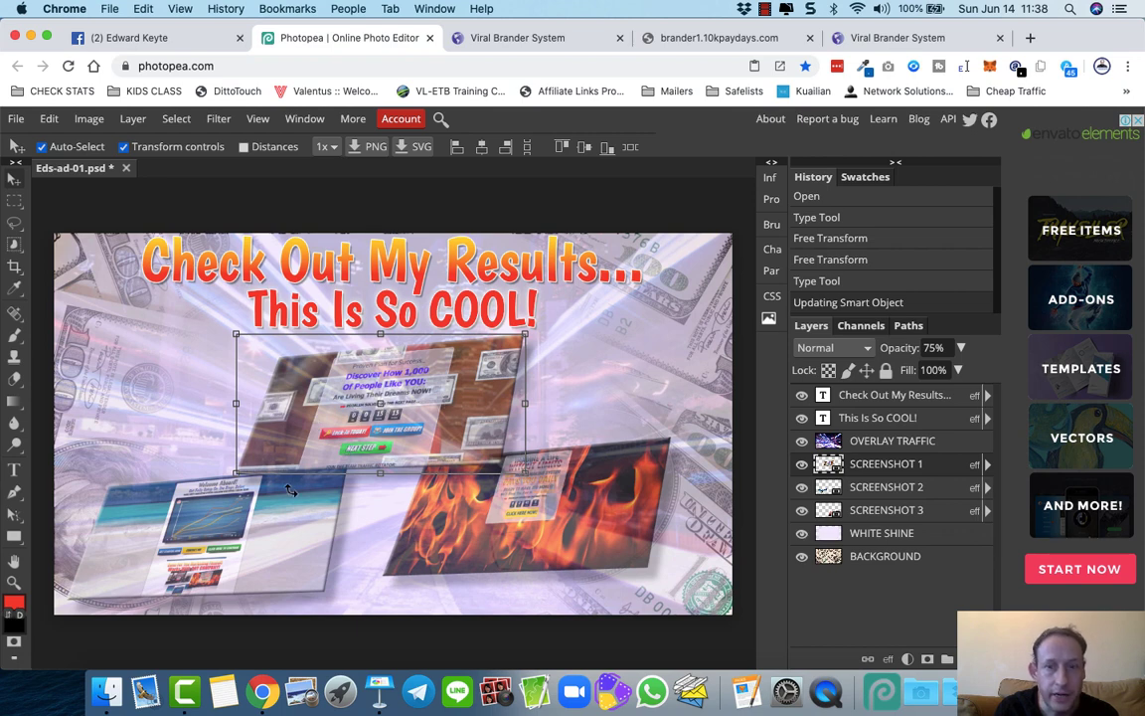
# - Open SCREENSHOT 2's smart object contents showing the 'Welcome Aboard!' page
pyautogui.doubleClick(869, 487)
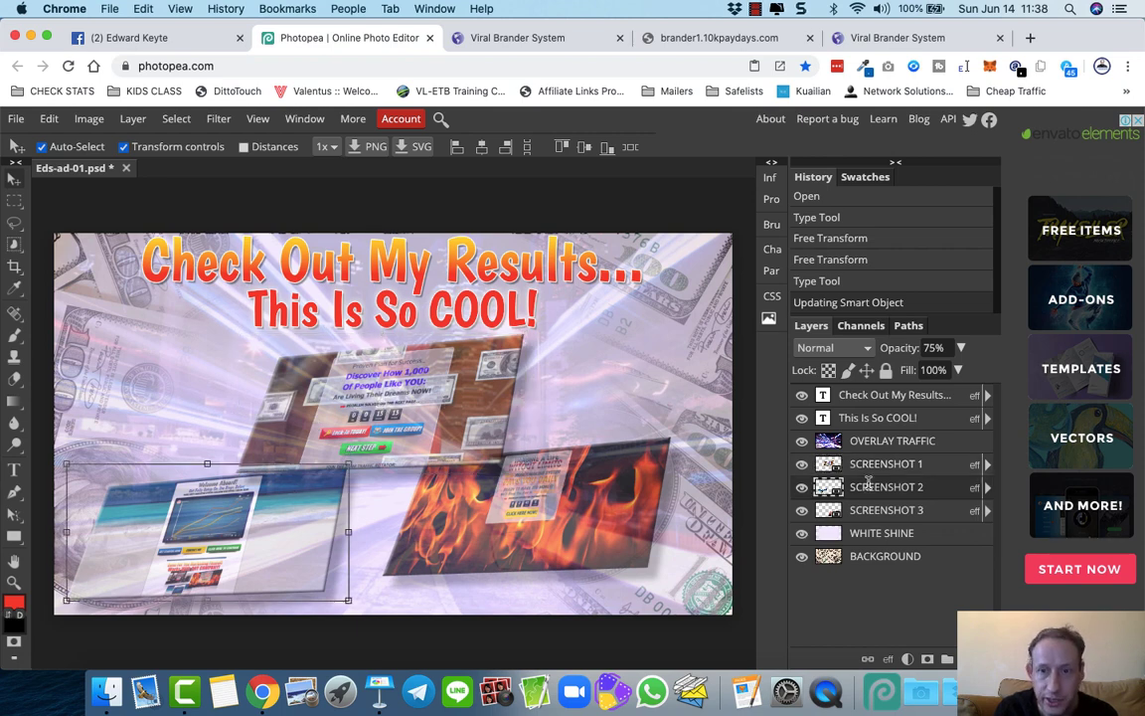
pyautogui.click(828, 487)
pyautogui.doubleClick(828, 487)
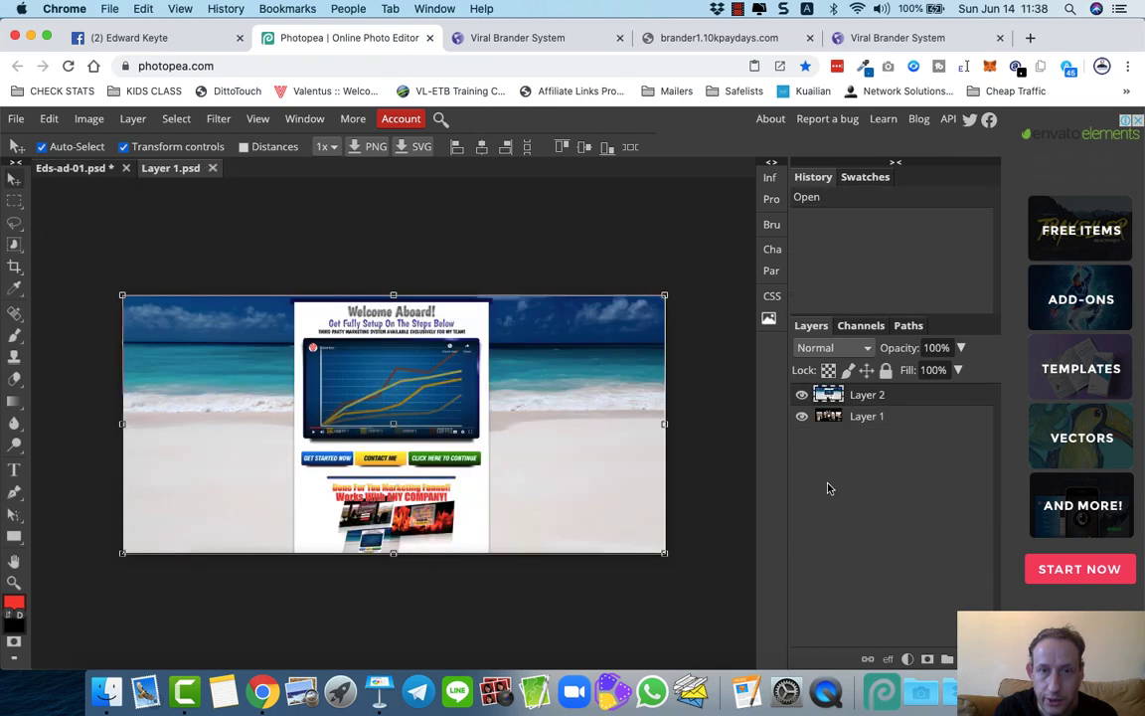
# - Capture the top of the brander3.10kpaydays.com sunset sales page and return to Photopea
pyautogui.click(883, 42)
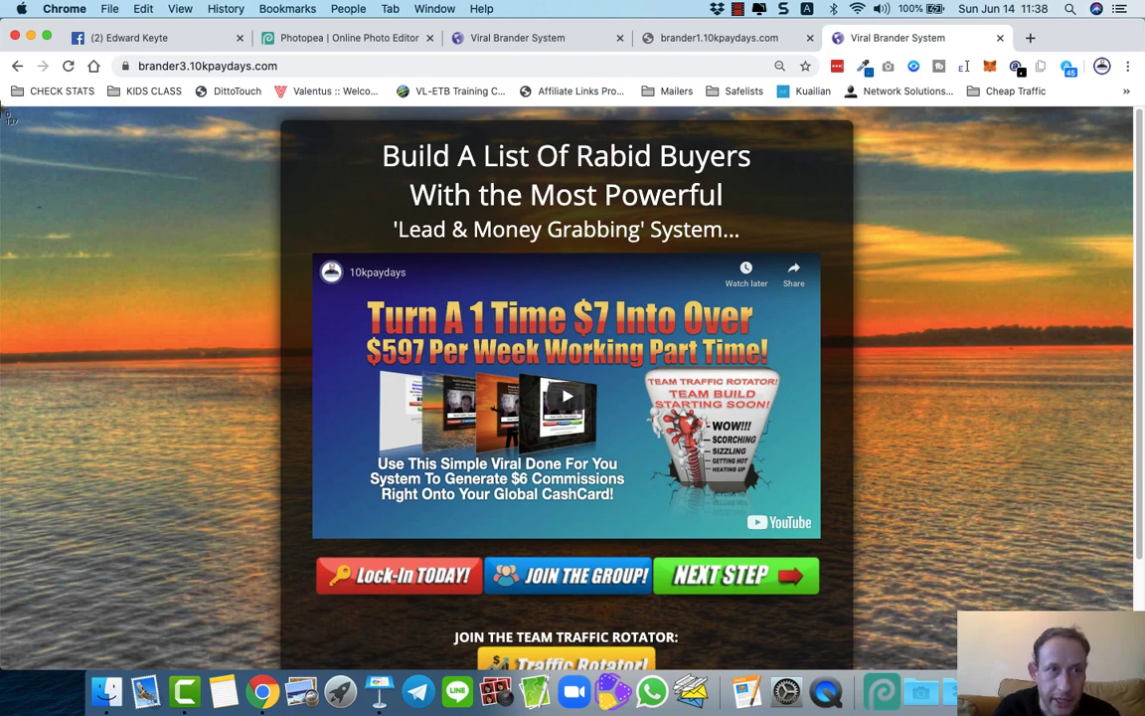
pyautogui.moveTo(10, 116); pyautogui.dragTo(1019, 600)
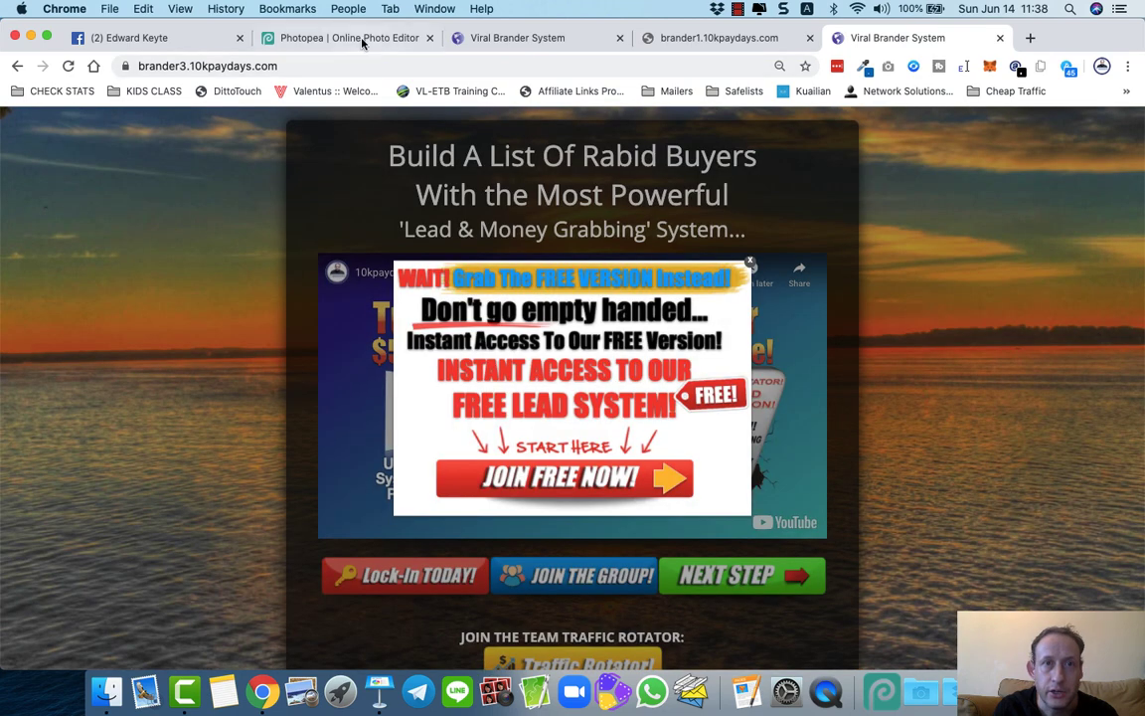
pyautogui.click(363, 38)
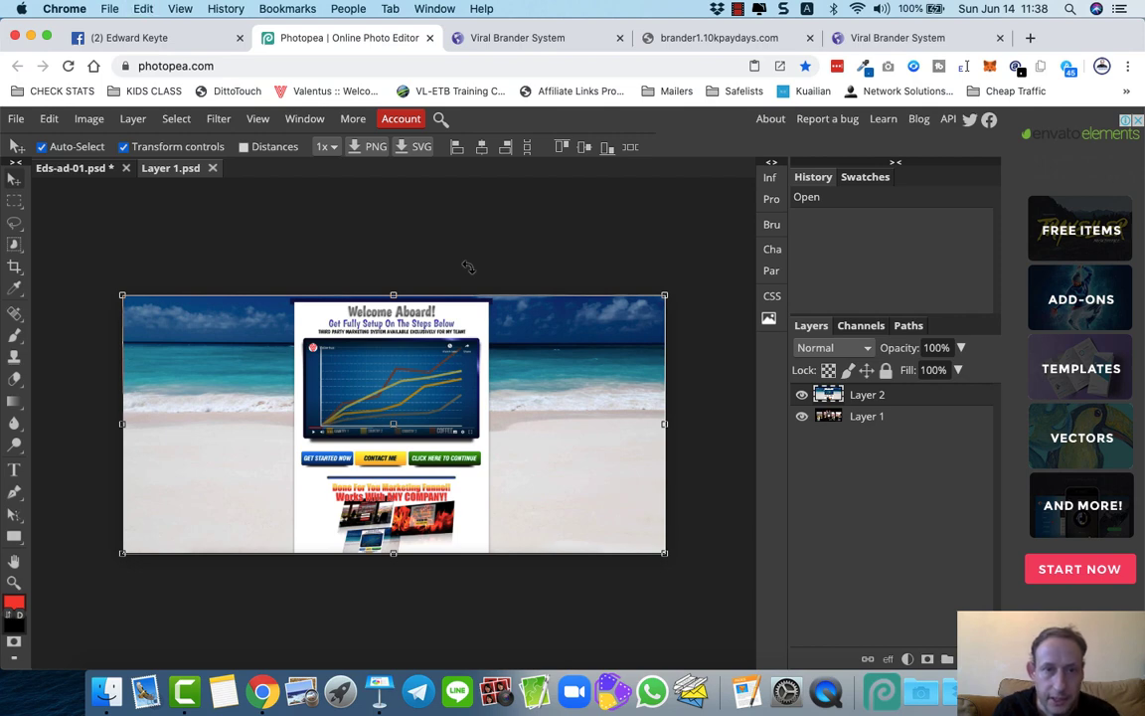
# - Paste the sunset 'Build A List Of Rabid Buyers' screenshot, fit it to the canvas, save, and close
pyautogui.press('super+v')
pyautogui.moveTo(471, 270); pyautogui.dragTo(422, 216)
pyautogui.moveTo(74, 242); pyautogui.dragTo(123, 299)
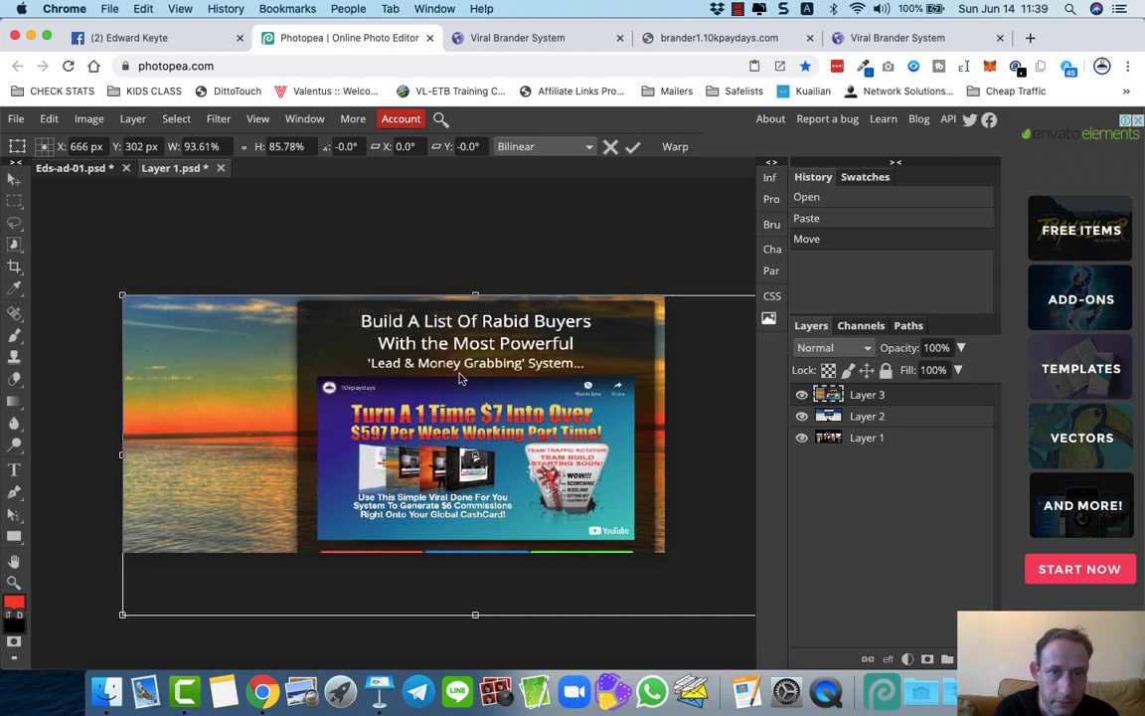
pyautogui.moveTo(415, 382); pyautogui.dragTo(379, 364)
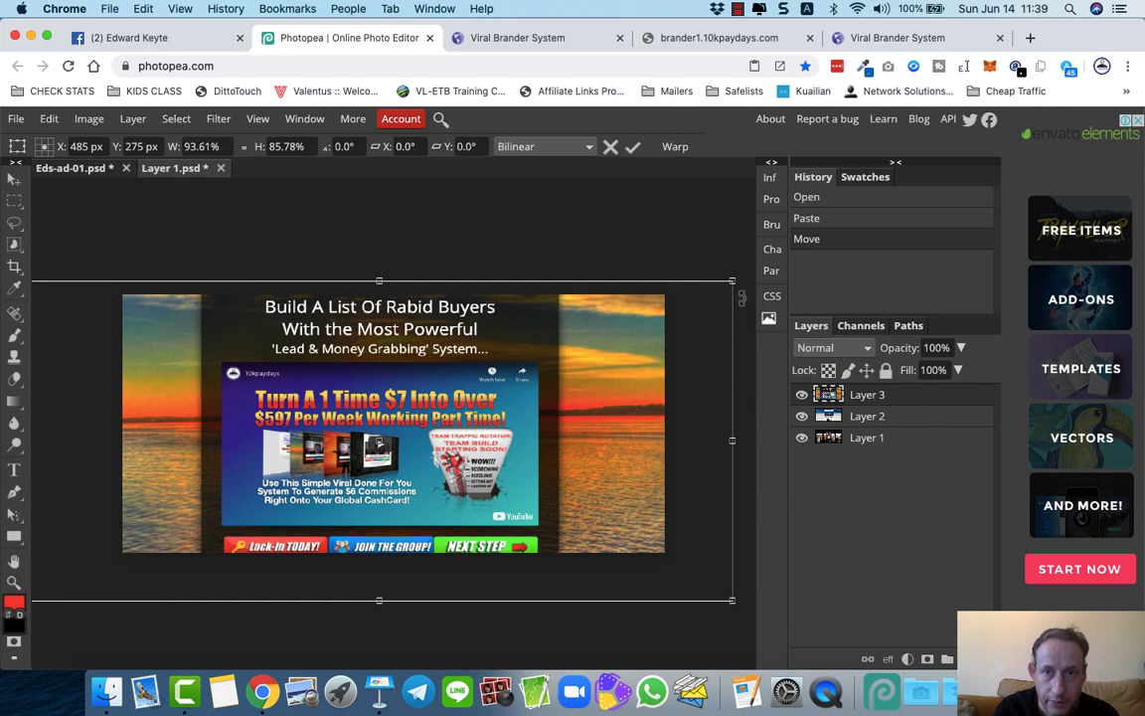
pyautogui.moveTo(733, 281); pyautogui.dragTo(666, 294)
pyautogui.moveTo(467, 340); pyautogui.dragTo(536, 345)
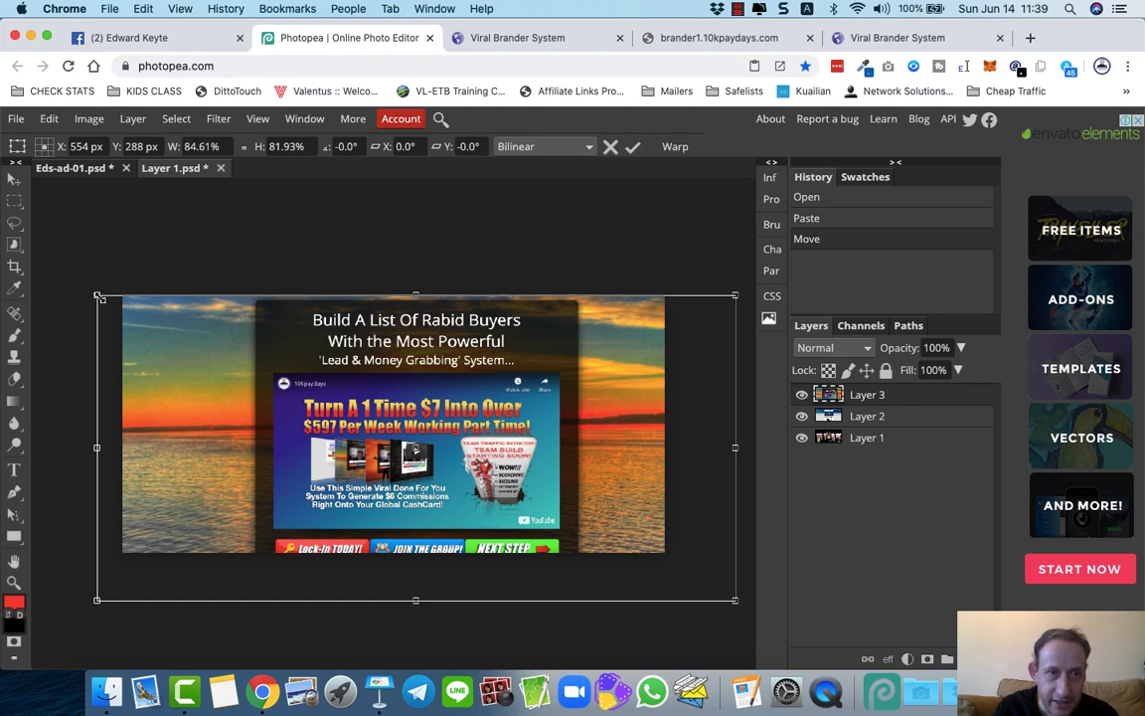
pyautogui.moveTo(98, 296); pyautogui.dragTo(127, 296)
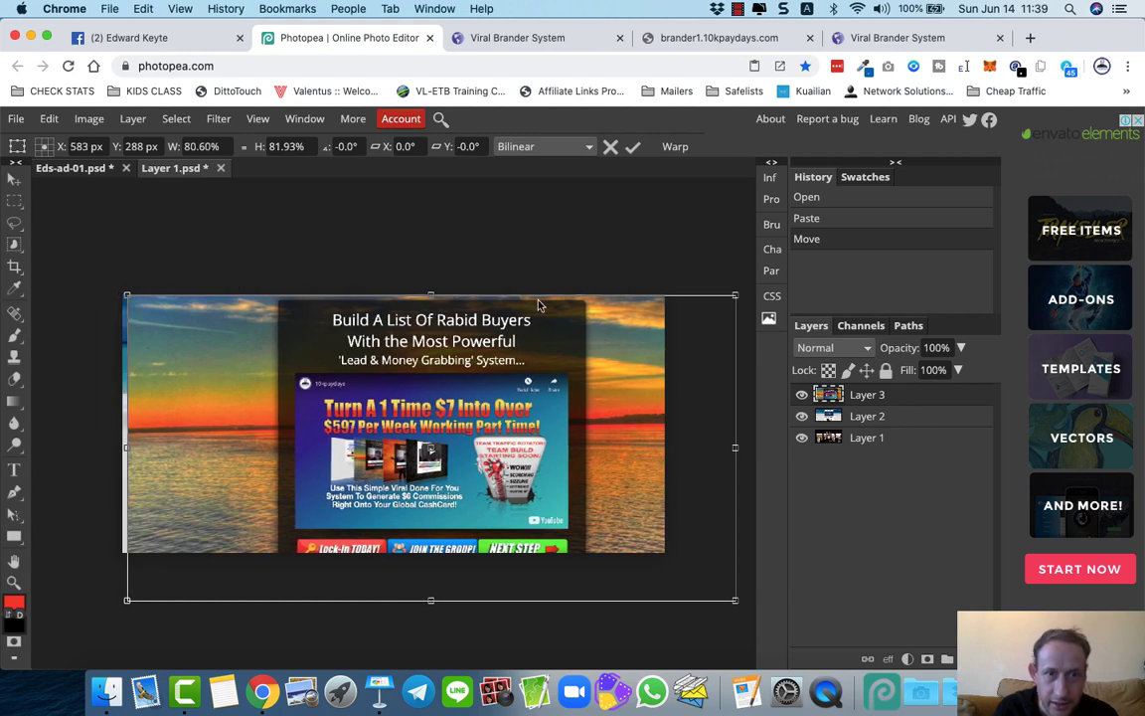
pyautogui.moveTo(199, 296); pyautogui.dragTo(194, 297)
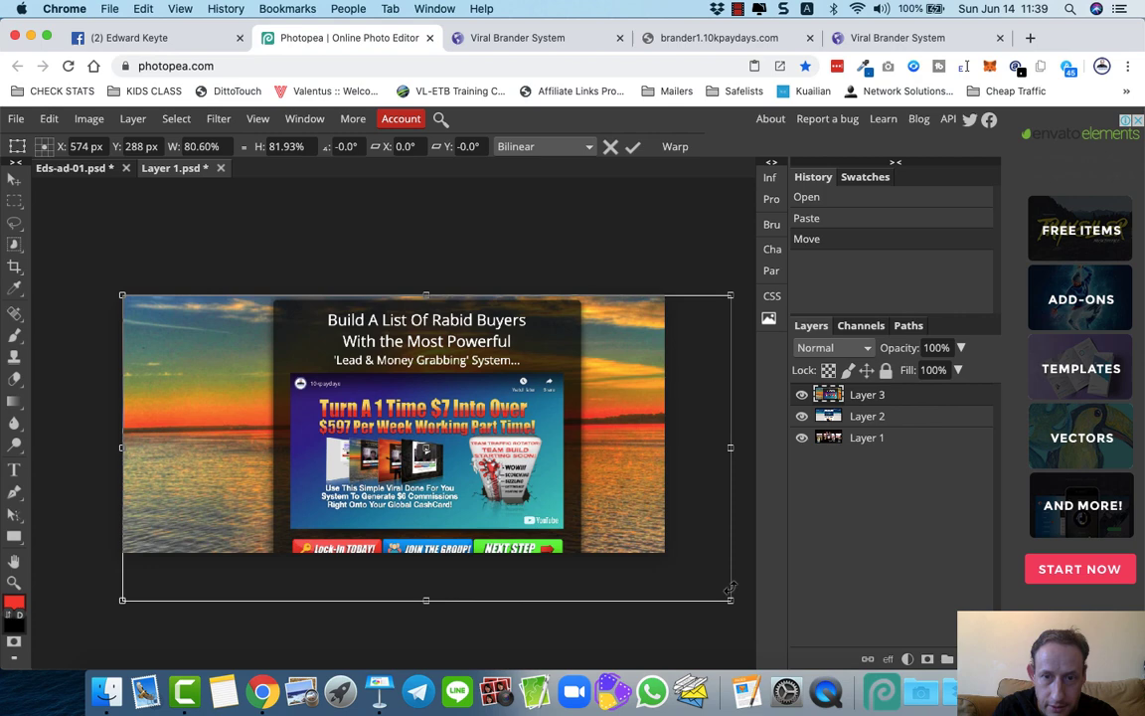
pyautogui.moveTo(730, 588); pyautogui.dragTo(666, 554)
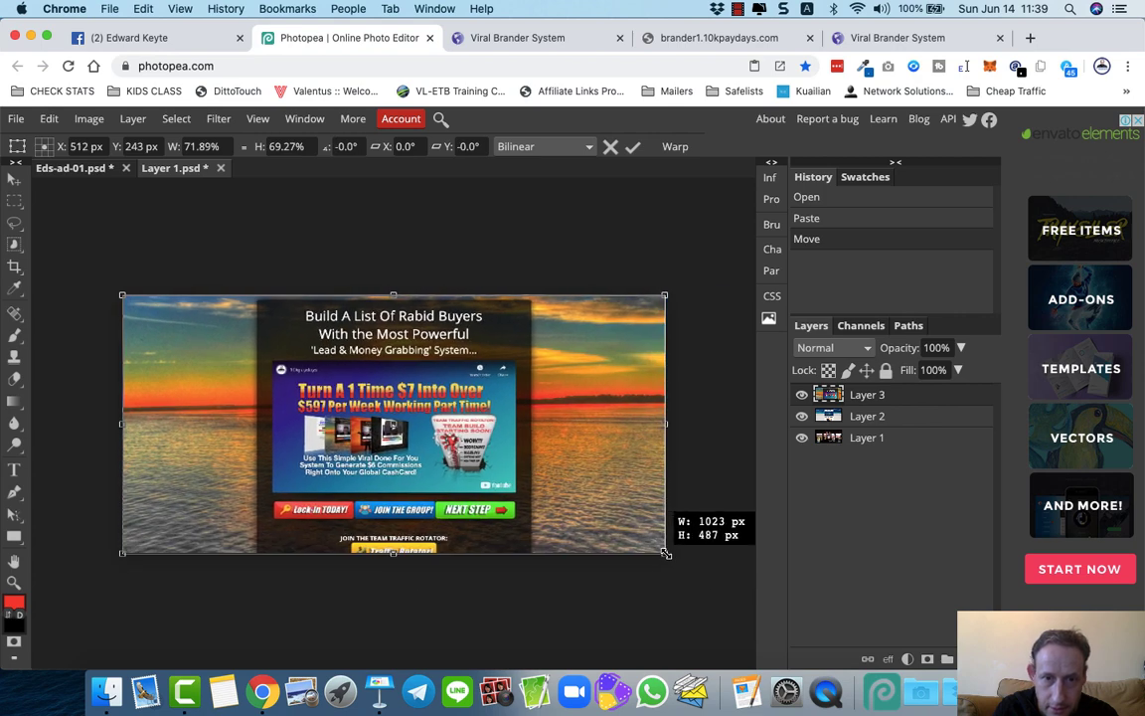
pyautogui.click(632, 146)
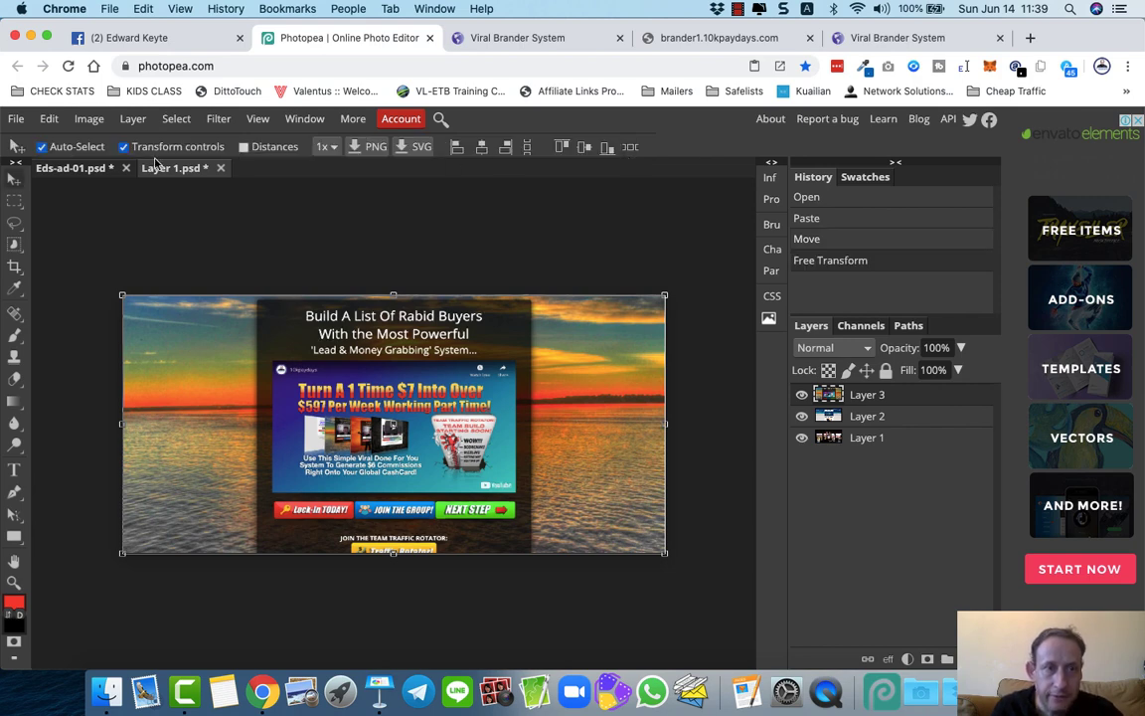
pyautogui.press('super+s')
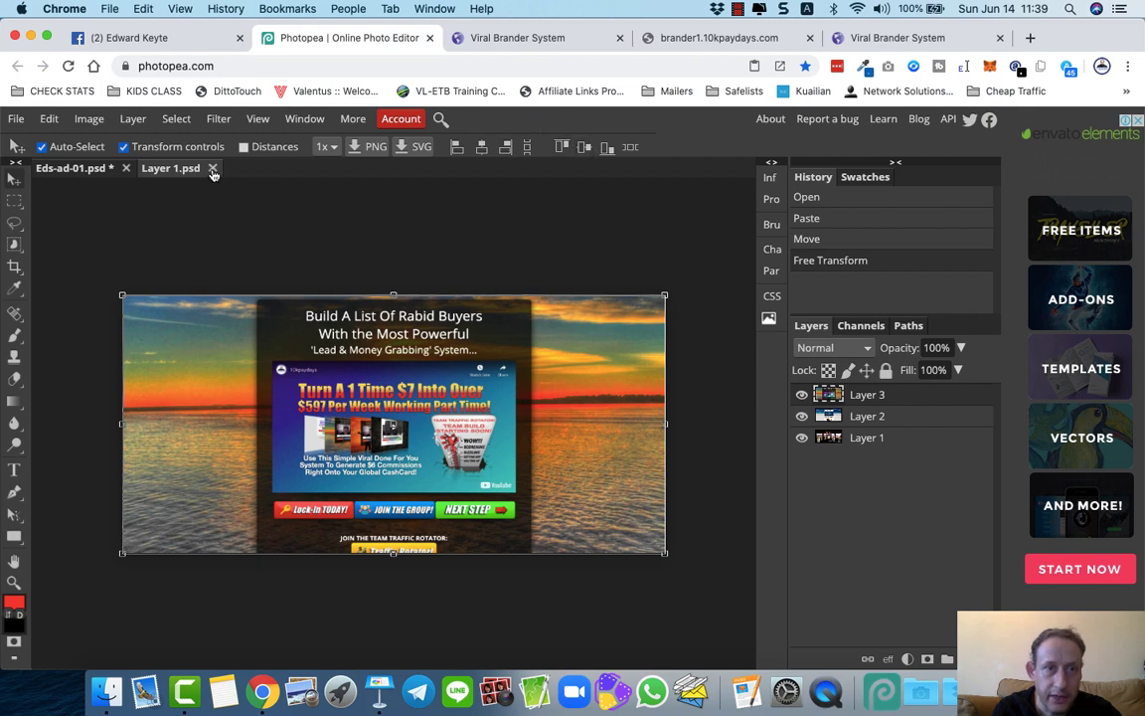
pyautogui.click(212, 169)
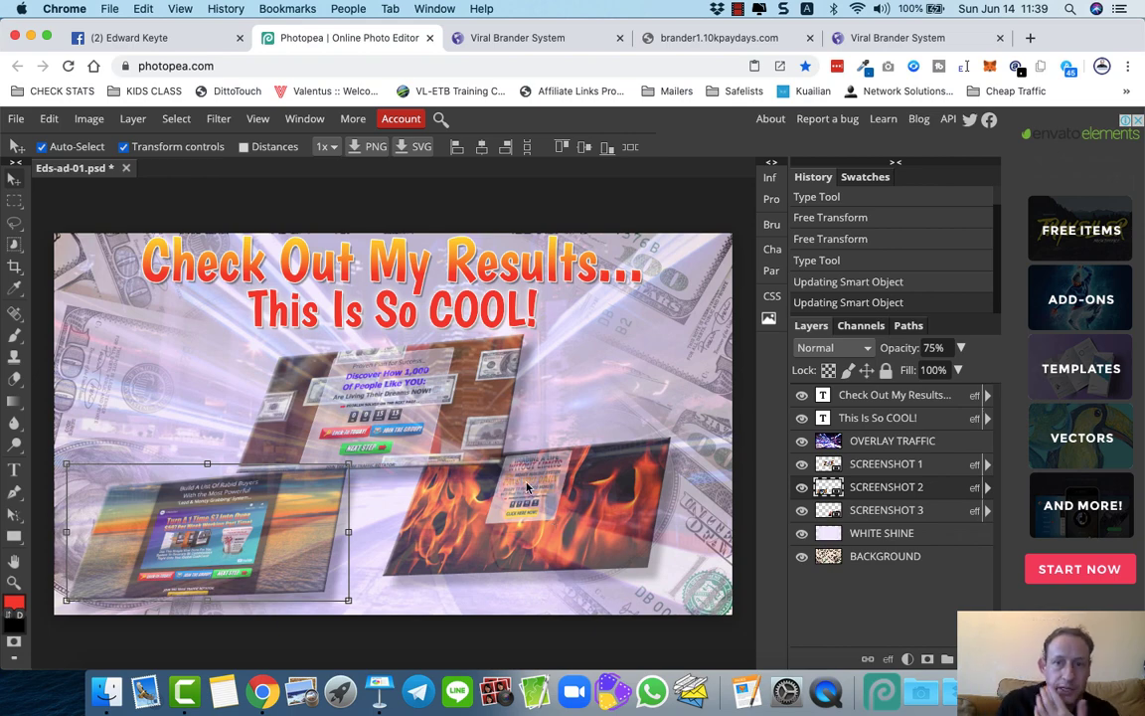
pyautogui.click(830, 510)
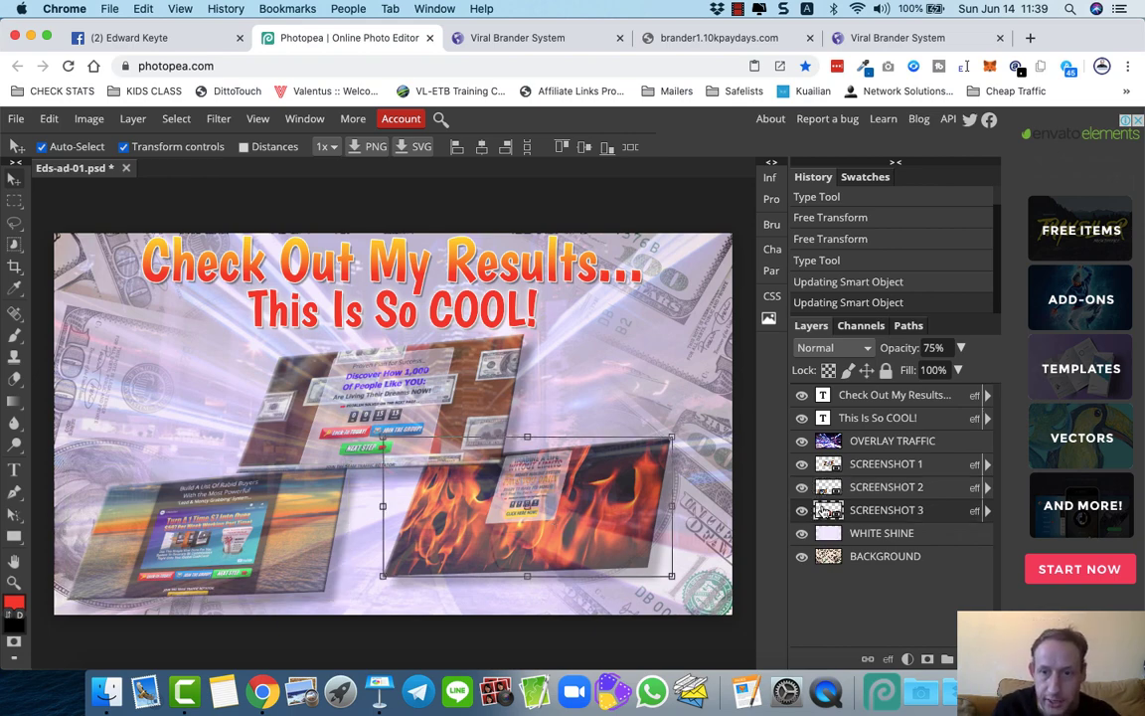
pyautogui.doubleClick(828, 510)
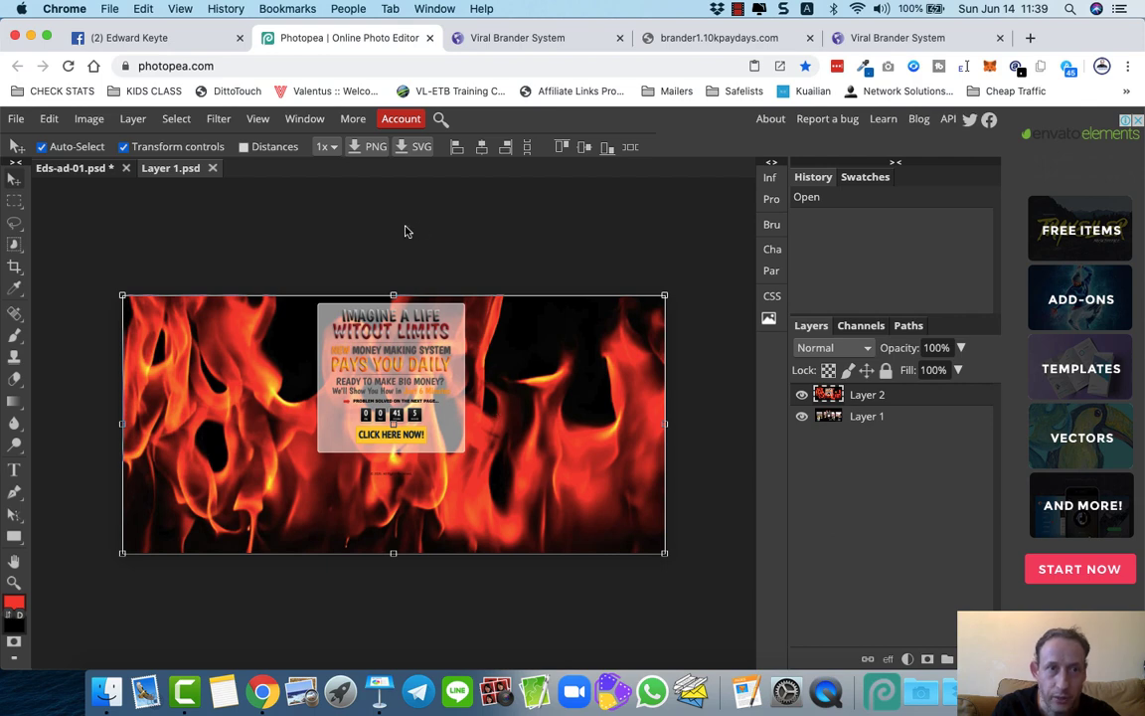
pyautogui.click(212, 168)
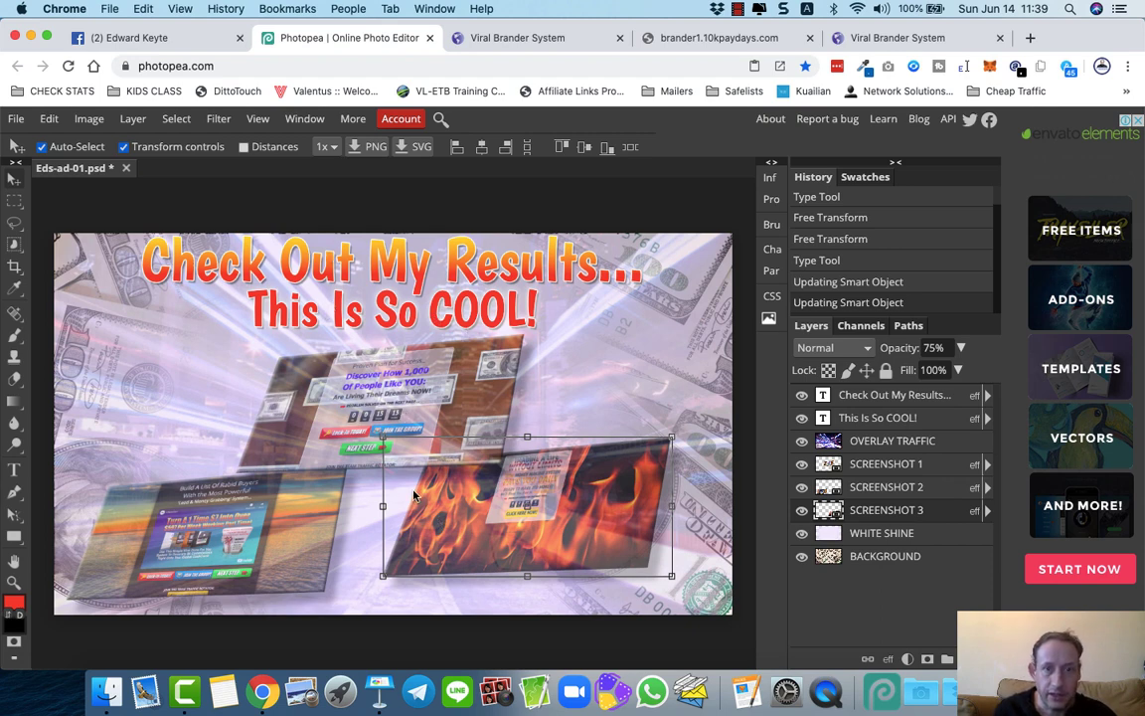
pyautogui.moveTo(281, 362); pyautogui.dragTo(797, 526)
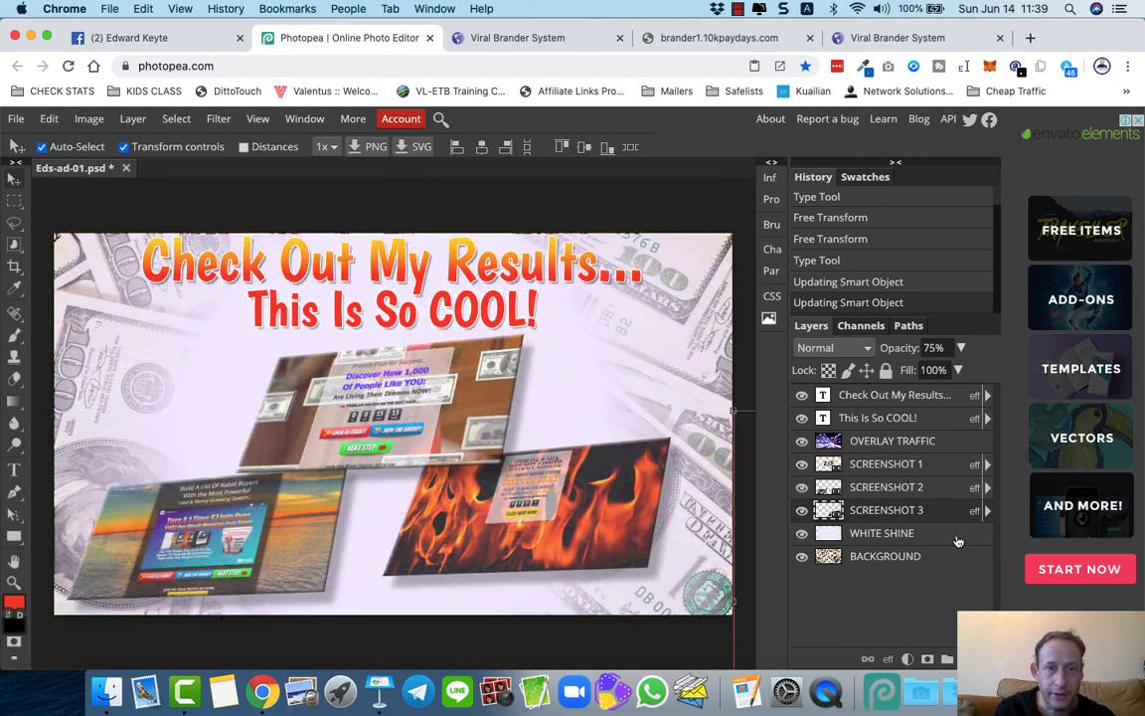
pyautogui.moveTo(958, 541); pyautogui.dragTo(282, 360)
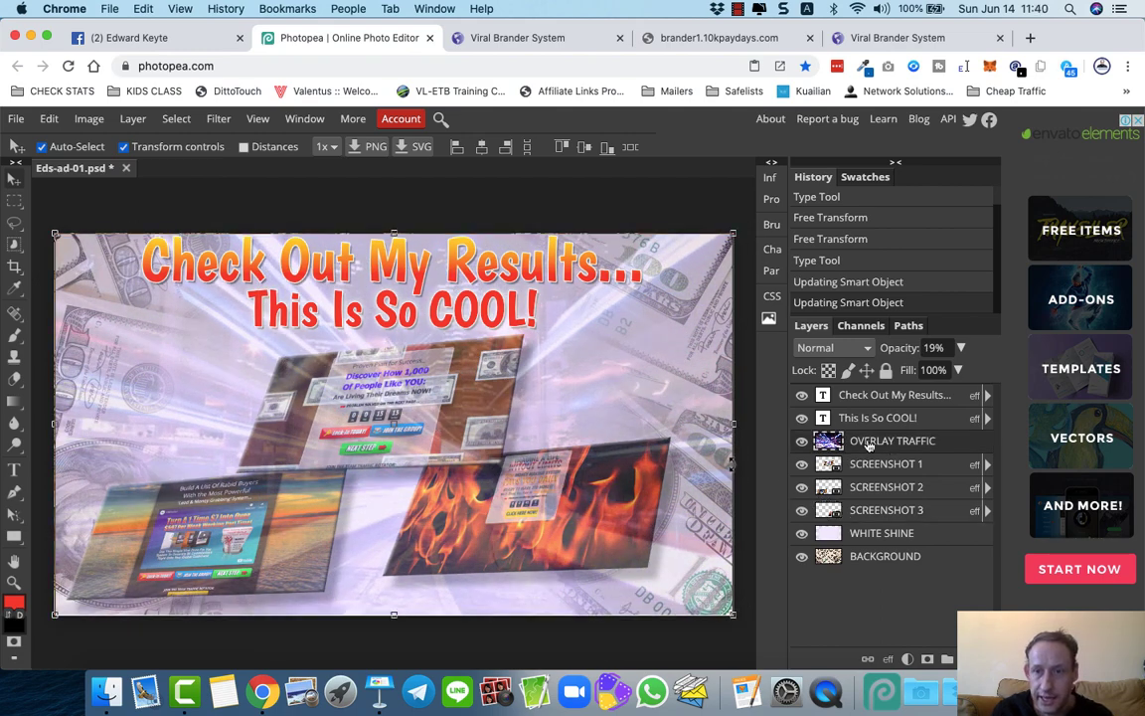
pyautogui.click(802, 444)
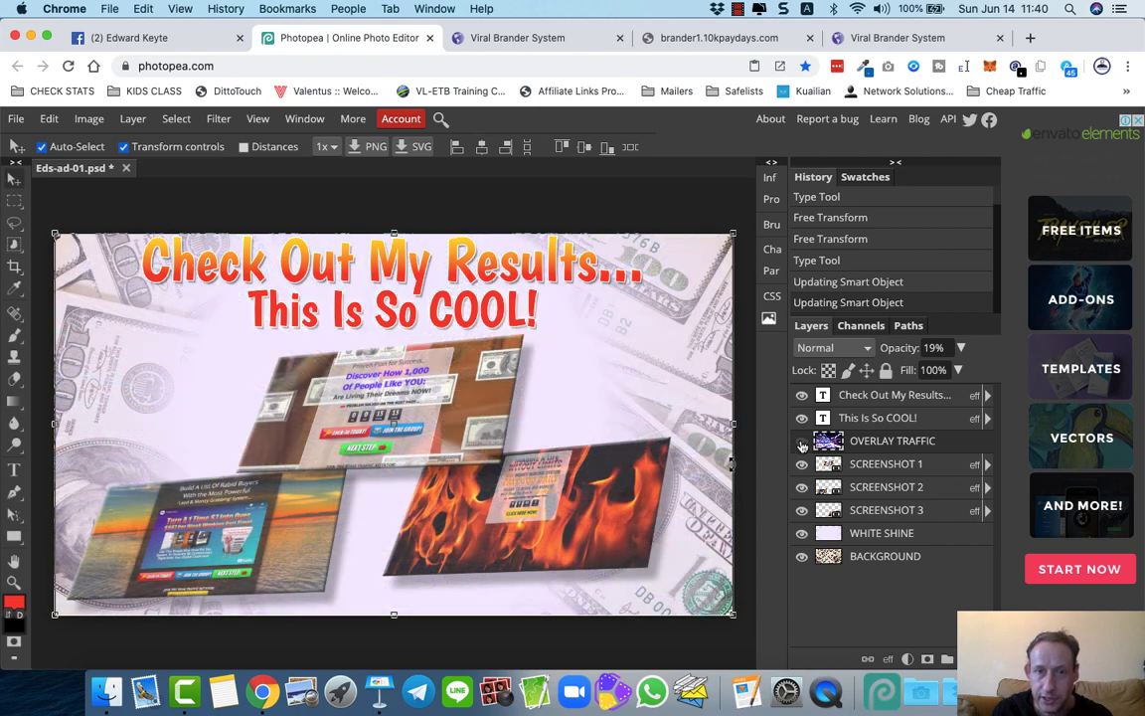
pyautogui.click(802, 444)
pyautogui.click(802, 443)
pyautogui.click(802, 443)
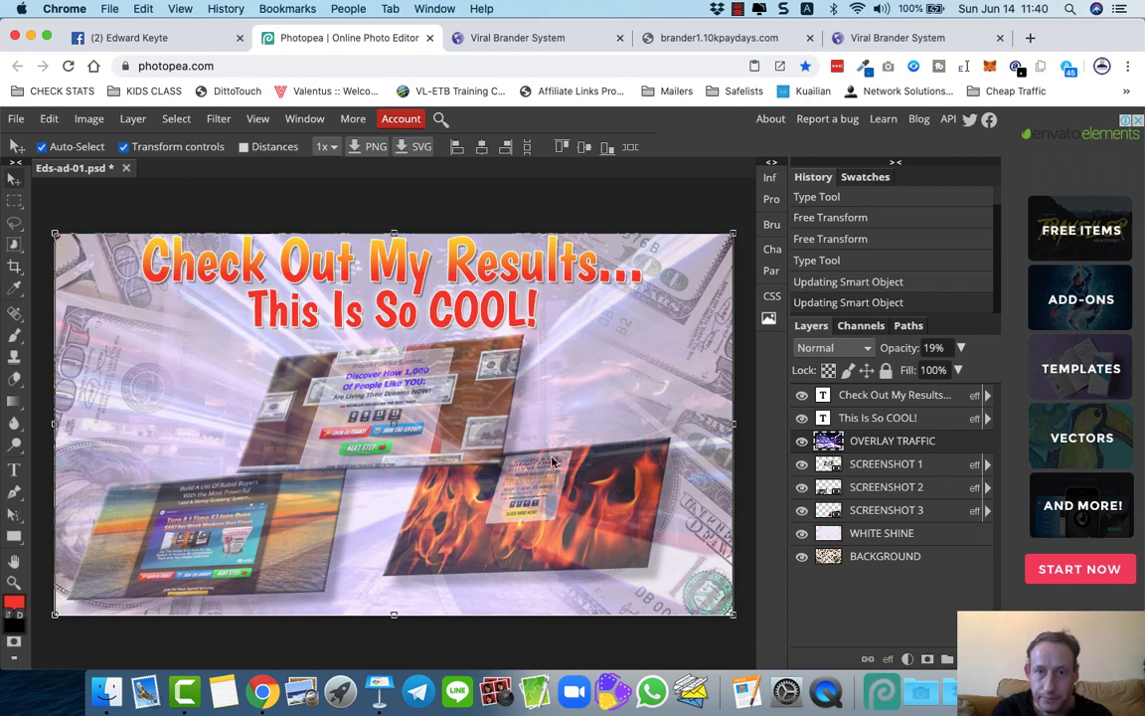
# - Shift the OVERLAY TRAFFIC layer down and right, abandoning a free transform
pyautogui.moveTo(522, 445); pyautogui.dragTo(740, 495)
pyautogui.moveTo(187, 332); pyautogui.dragTo(602, 449)
pyautogui.hotkey('ctrl', 't')
pyautogui.press('Escape')
# - Reposition SCREENSHOT 1 toward the centre left and nudge the WHITE SHINE layer
pyautogui.click(382, 390)
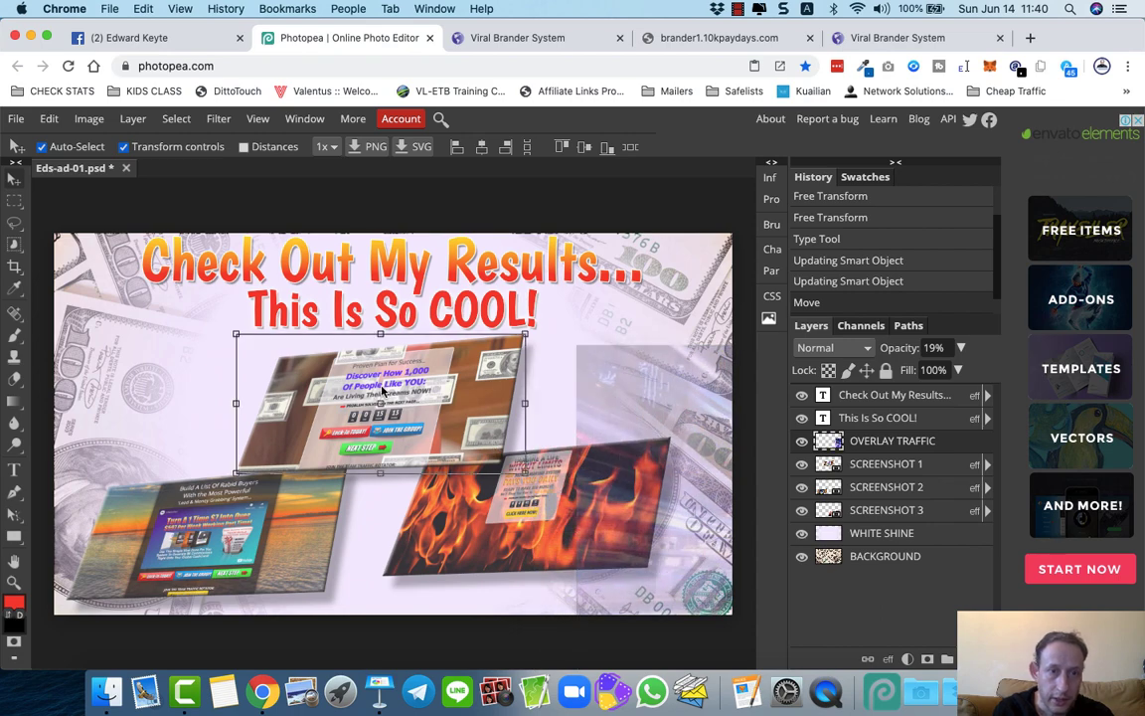
pyautogui.moveTo(382, 391); pyautogui.dragTo(596, 336)
pyautogui.click(327, 377)
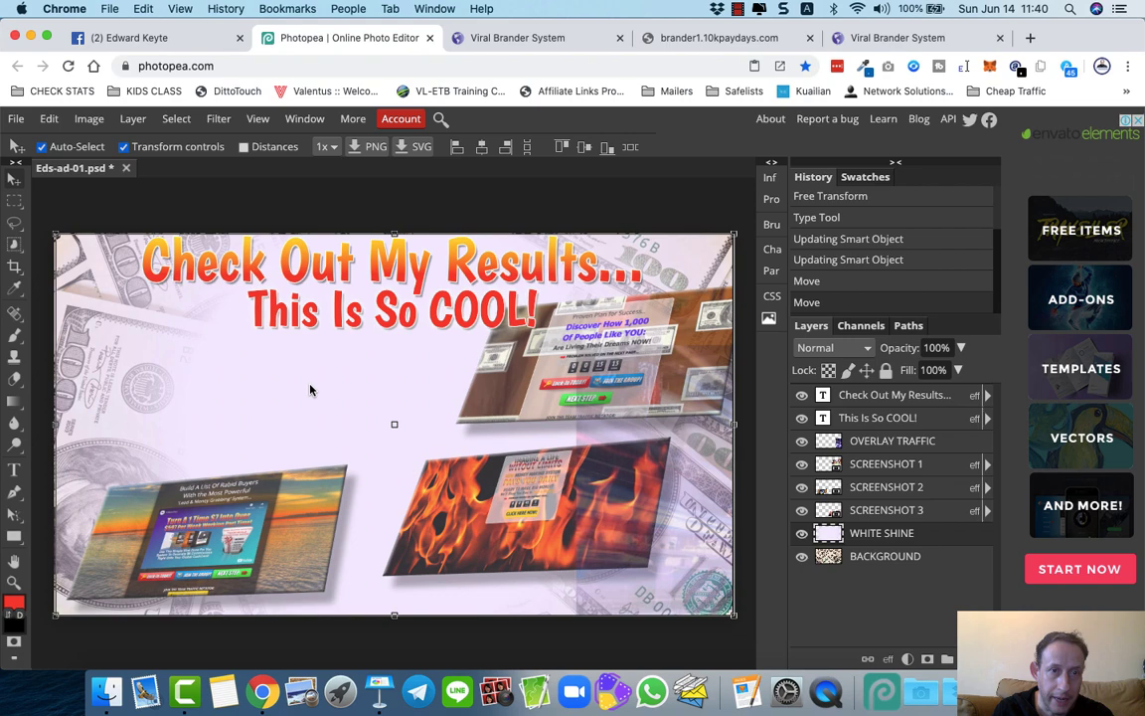
pyautogui.moveTo(310, 390)
pyautogui.mouseDown()
pyautogui.moveTo(229, 399)
pyautogui.moveTo(305, 376)
pyautogui.moveTo(306, 390)
pyautogui.mouseUp()
pyautogui.moveTo(509, 389); pyautogui.dragTo(326, 417)
# - Move WHITE SHINE back over the whole ad, then select the OVERLAY TRAFFIC layer
pyautogui.click(717, 483)
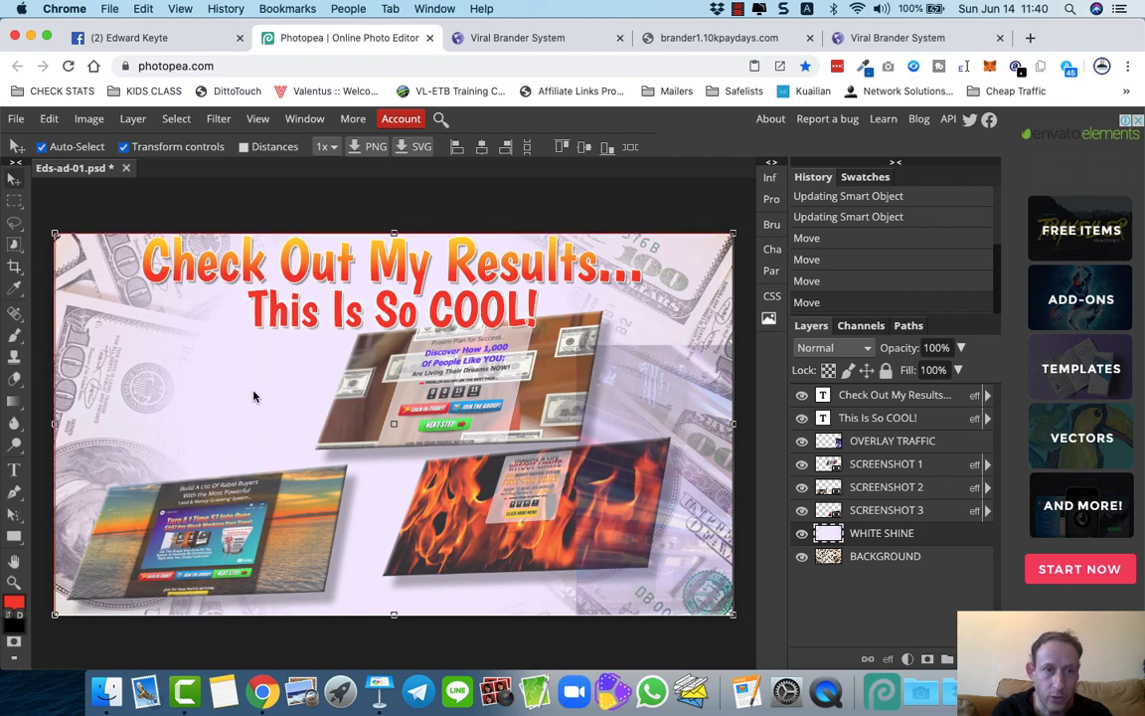
pyautogui.moveTo(256, 396)
pyautogui.mouseDown()
pyautogui.moveTo(567, 418)
pyautogui.moveTo(559, 408)
pyautogui.moveTo(345, 410)
pyautogui.moveTo(261, 382)
pyautogui.moveTo(252, 395)
pyautogui.mouseUp()
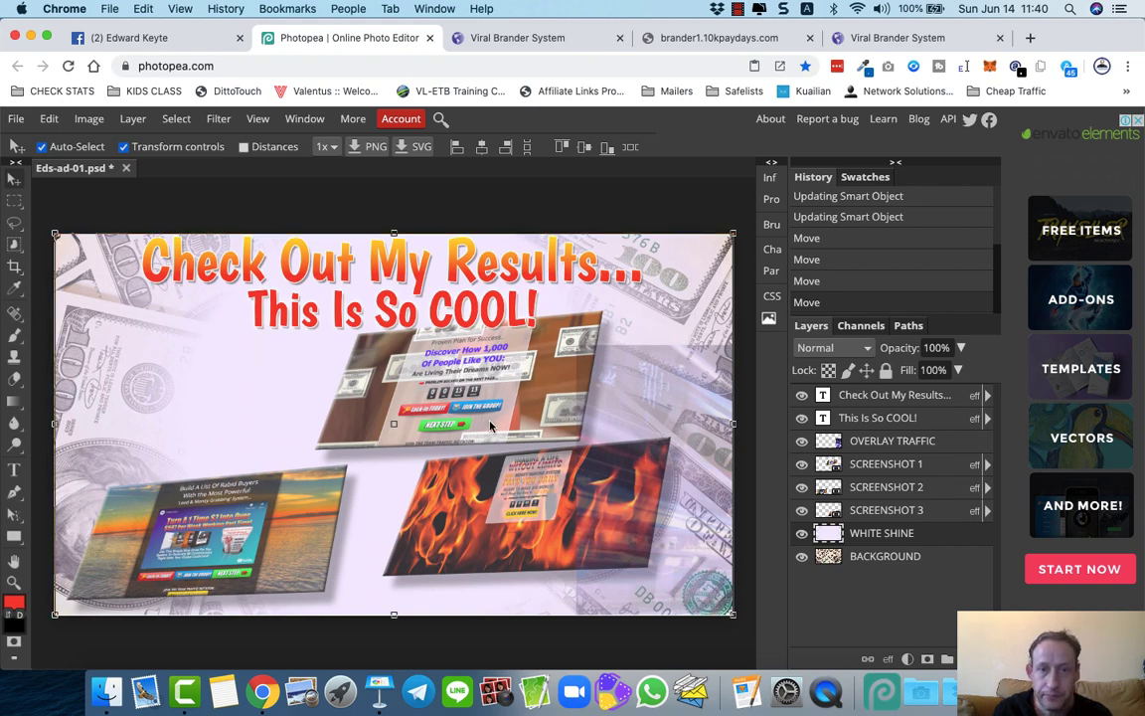
pyautogui.moveTo(658, 419); pyautogui.dragTo(535, 353)
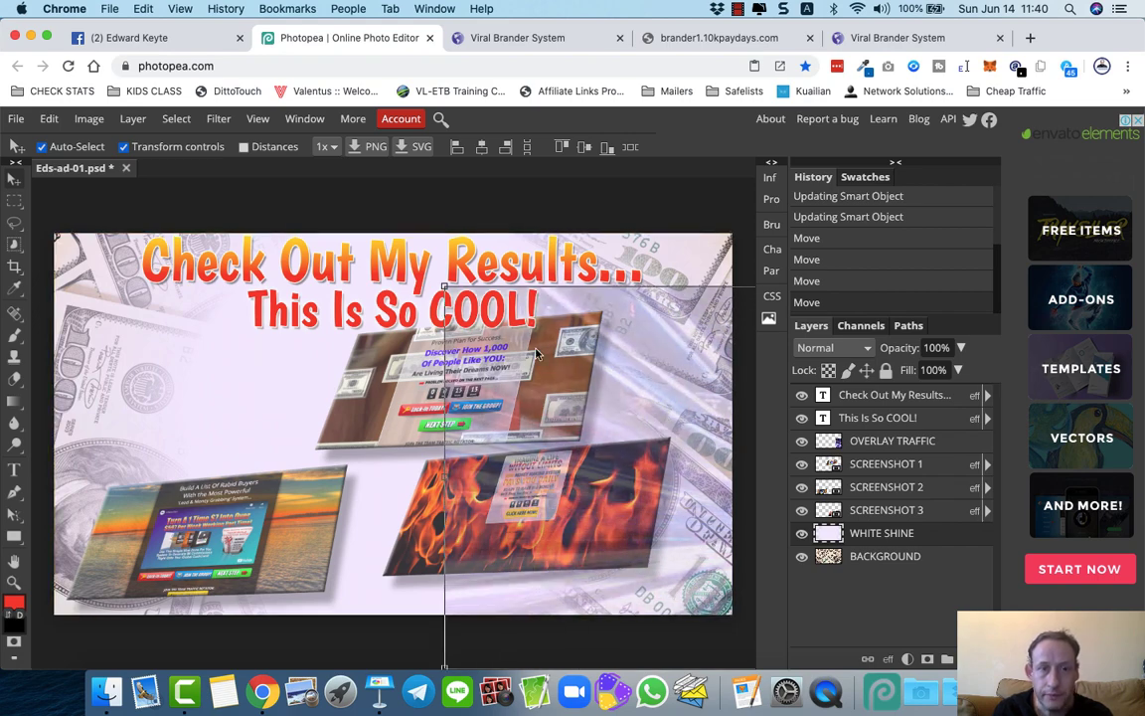
pyautogui.moveTo(277, 310); pyautogui.dragTo(153, 288)
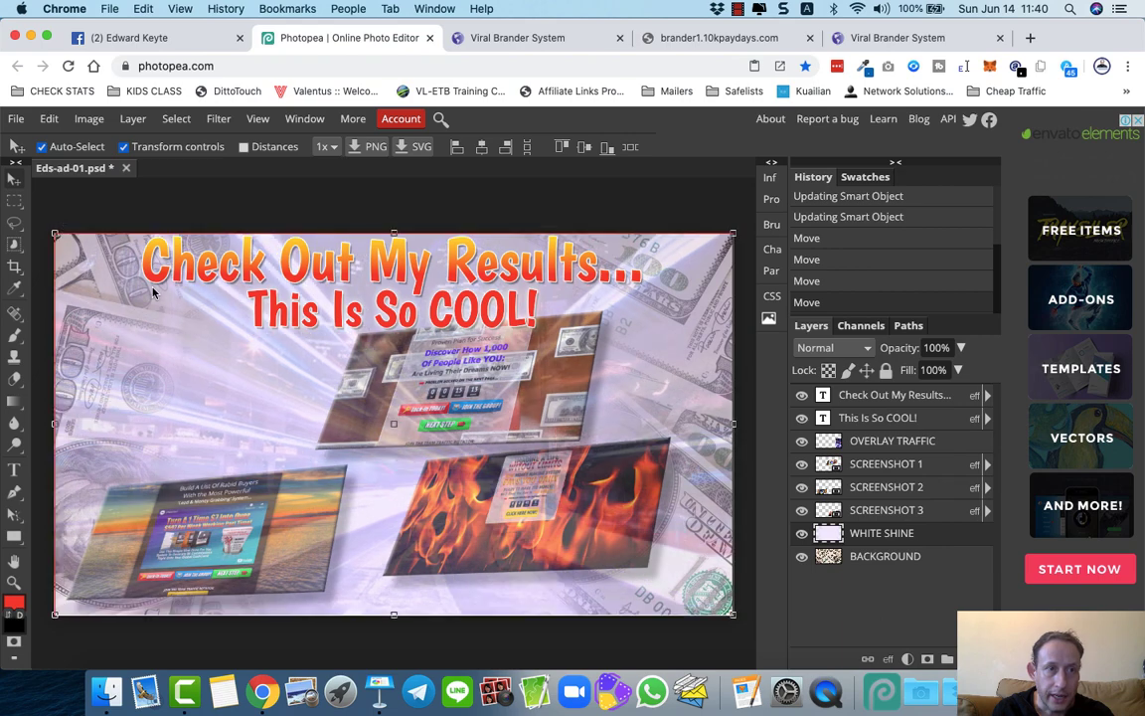
pyautogui.click(146, 300)
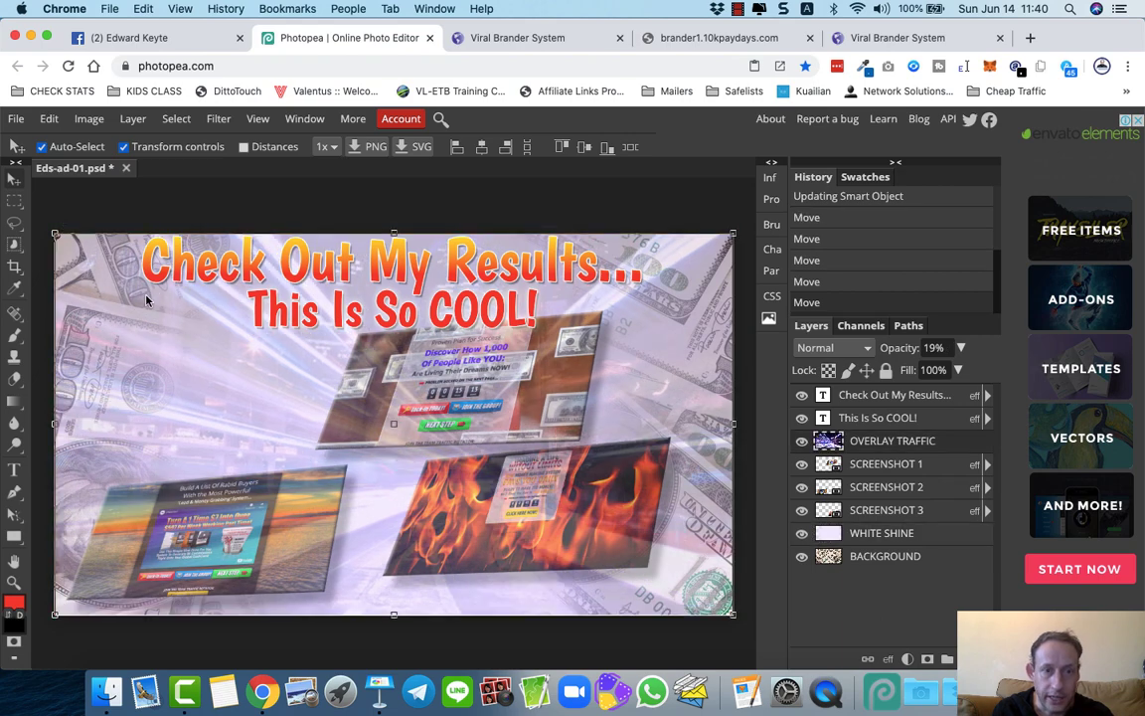
# - Open the Gregs-backgrounds folder inside CLIP-ART in Finder
pyautogui.click(102, 695)
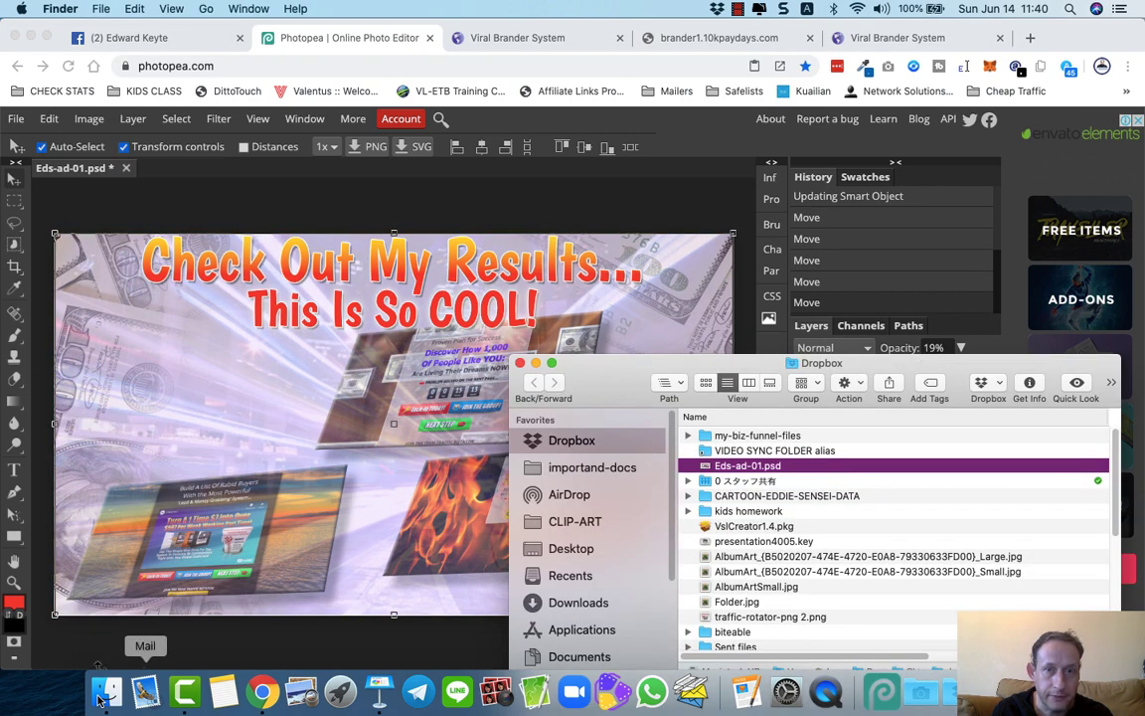
pyautogui.click(573, 526)
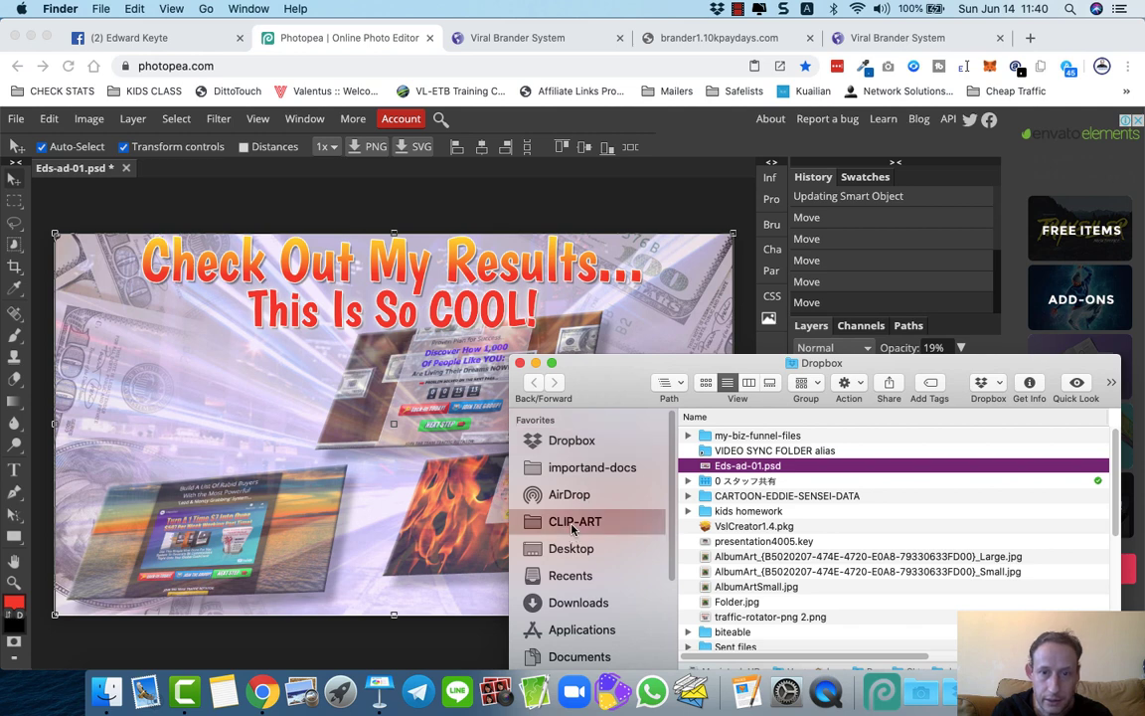
pyautogui.scroll(5, 813, 562)
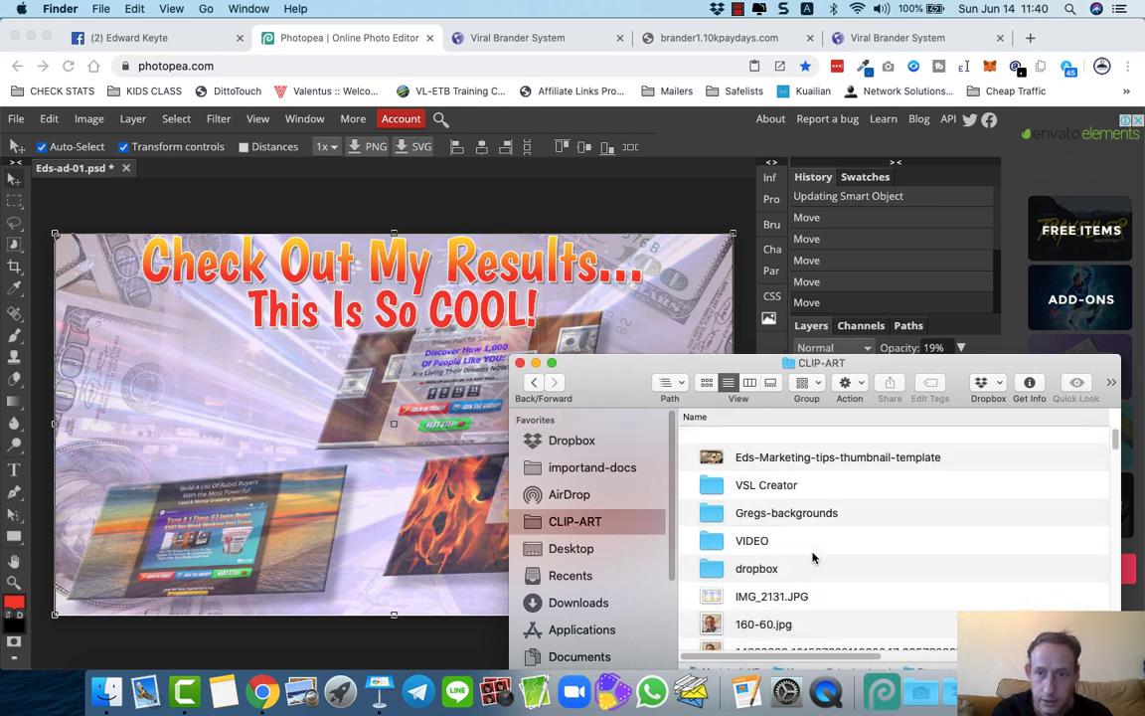
pyautogui.click(764, 509)
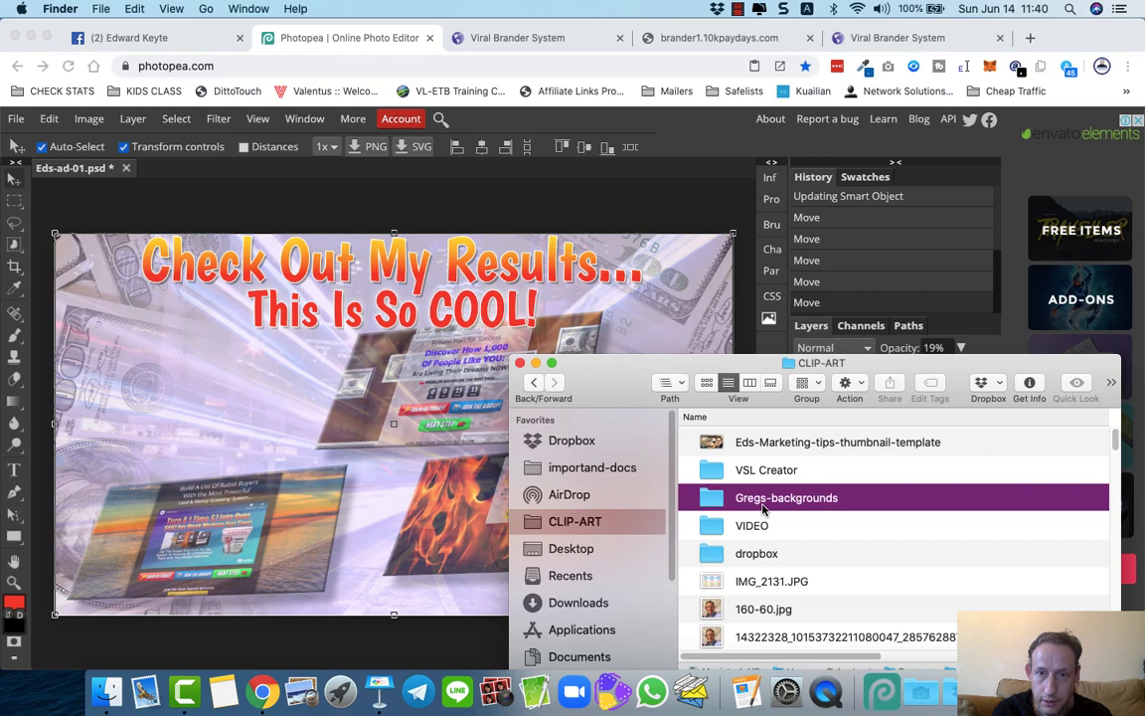
pyautogui.doubleClick(762, 508)
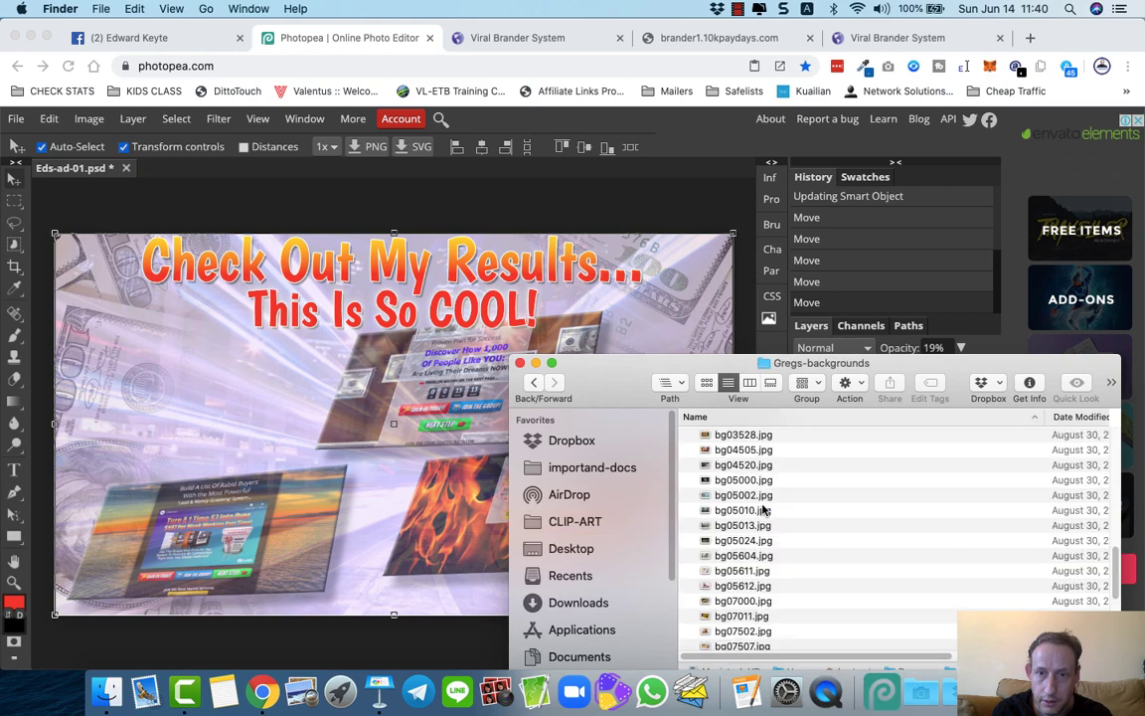
# - Show the backgrounds as thumbnails, scroll to bg00709, and move the window over the canvas
pyautogui.click(706, 384)
pyautogui.scroll(-5, 815, 525)
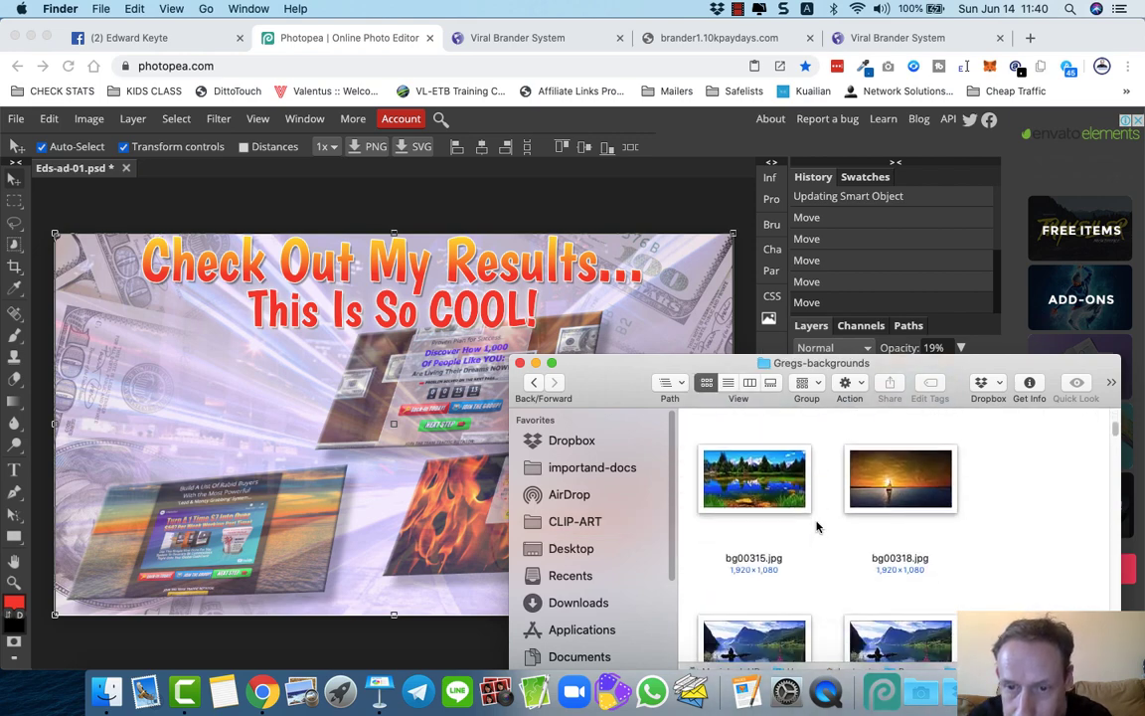
pyautogui.scroll(-8, 817, 527)
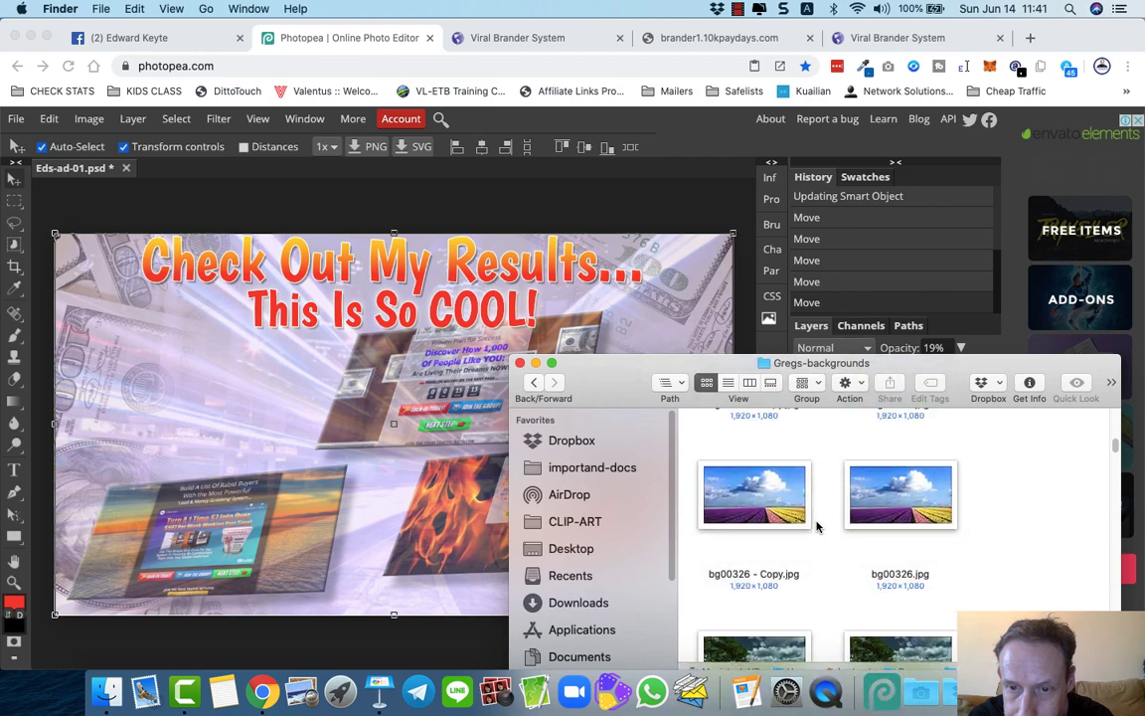
pyautogui.scroll(-5, 817, 527)
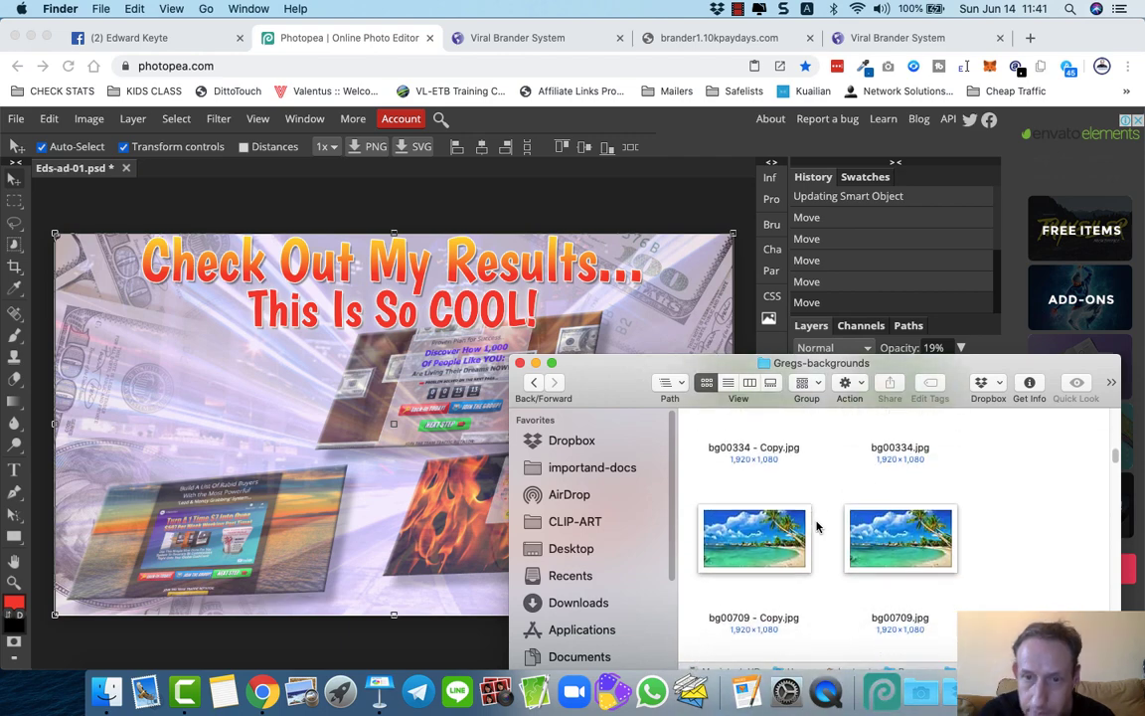
pyautogui.moveTo(716, 364); pyautogui.dragTo(333, 247)
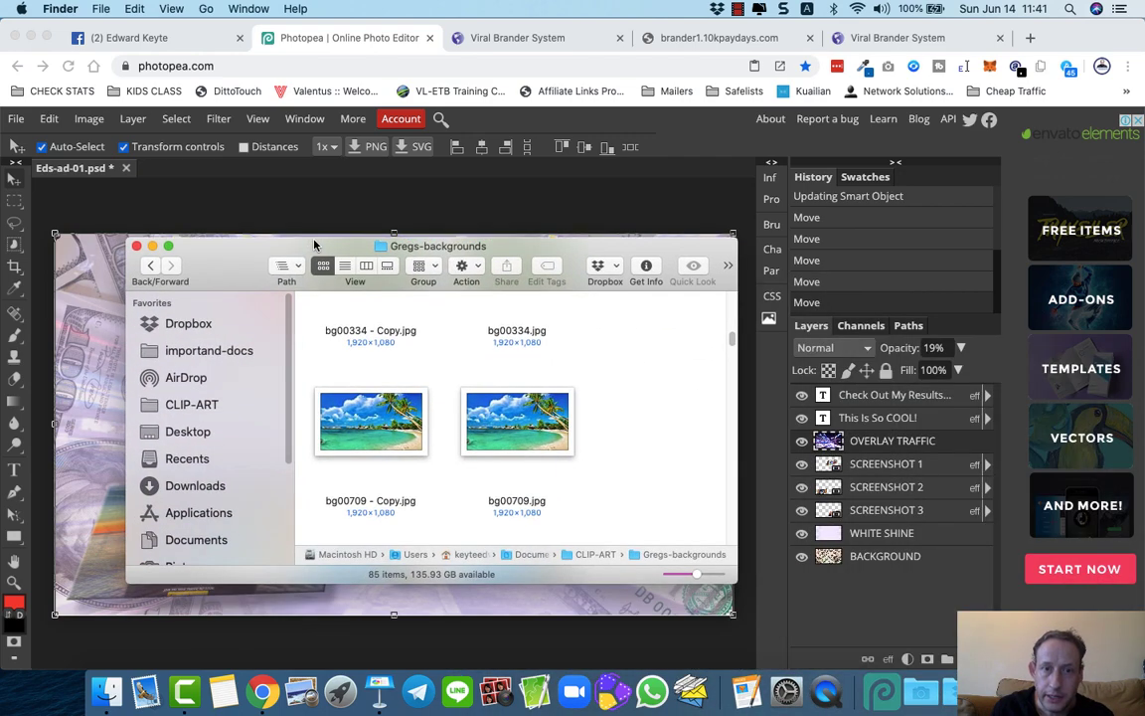
# - Place the bg00709 - Copy beach photo in the ad and hide BACKGROUND and OVERLAY TRAFFIC
pyautogui.moveTo(340, 412); pyautogui.dragTo(879, 552)
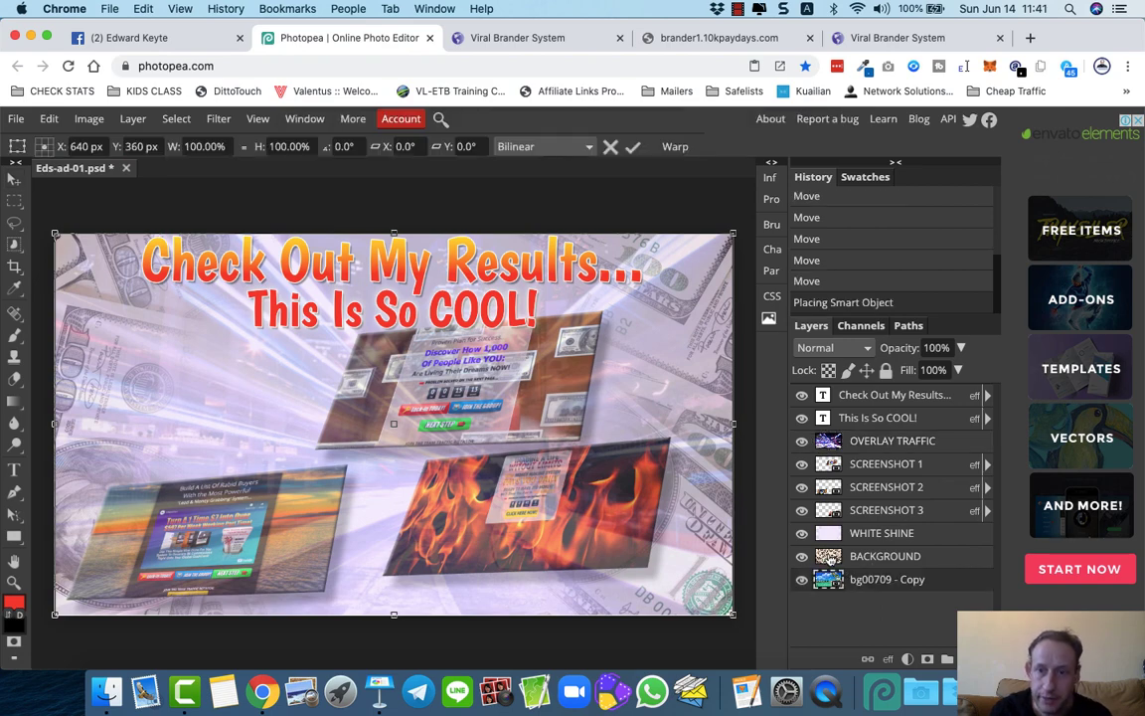
pyautogui.click(801, 560)
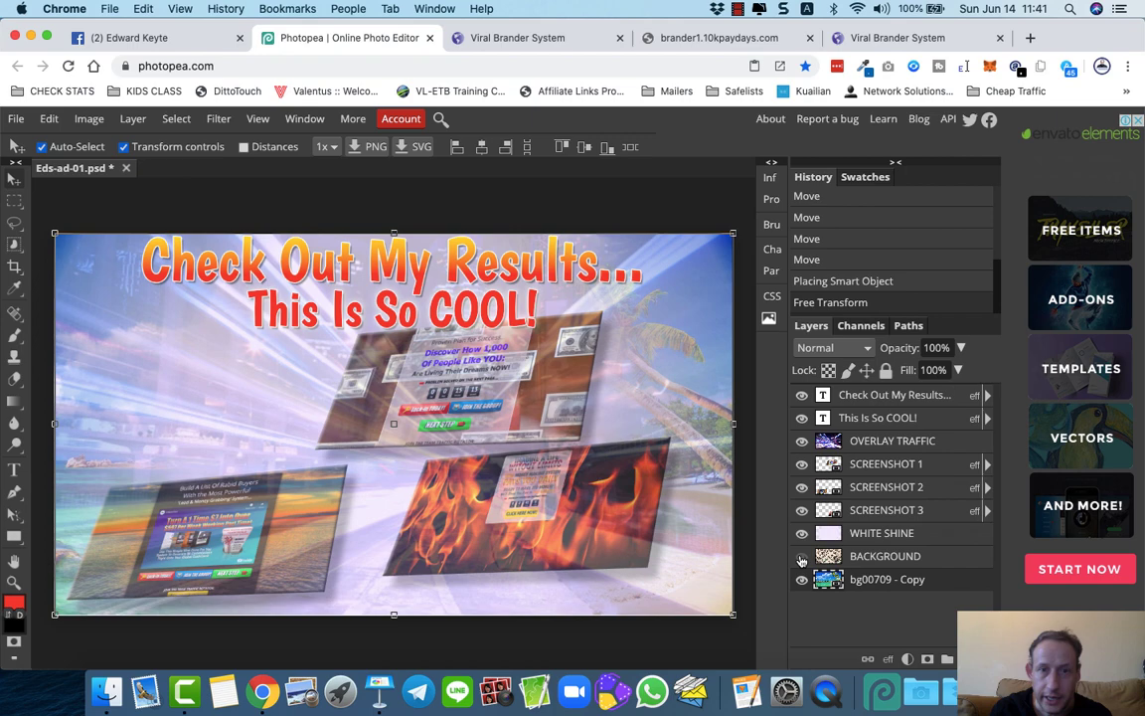
pyautogui.click(801, 441)
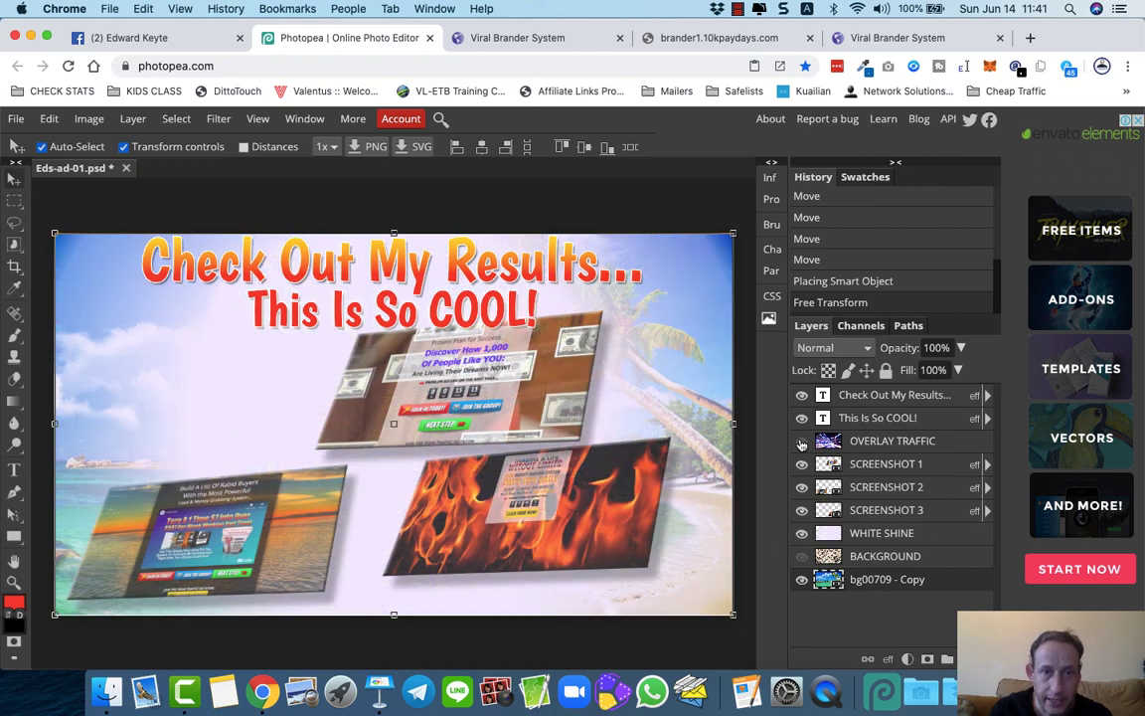
# - Move SCREENSHOT 1 at 75% opacity and hide WHITE SHINE after comparing
pyautogui.moveTo(354, 350); pyautogui.dragTo(327, 403)
pyautogui.press('7')
pyautogui.press('5')
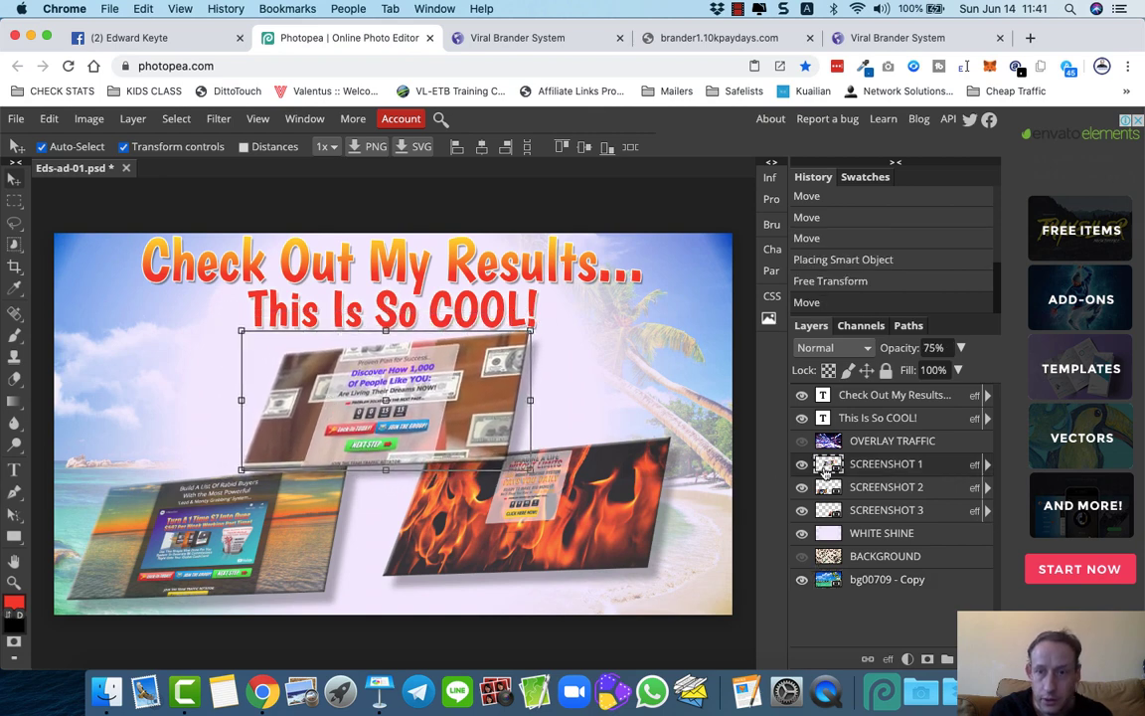
pyautogui.click(801, 534)
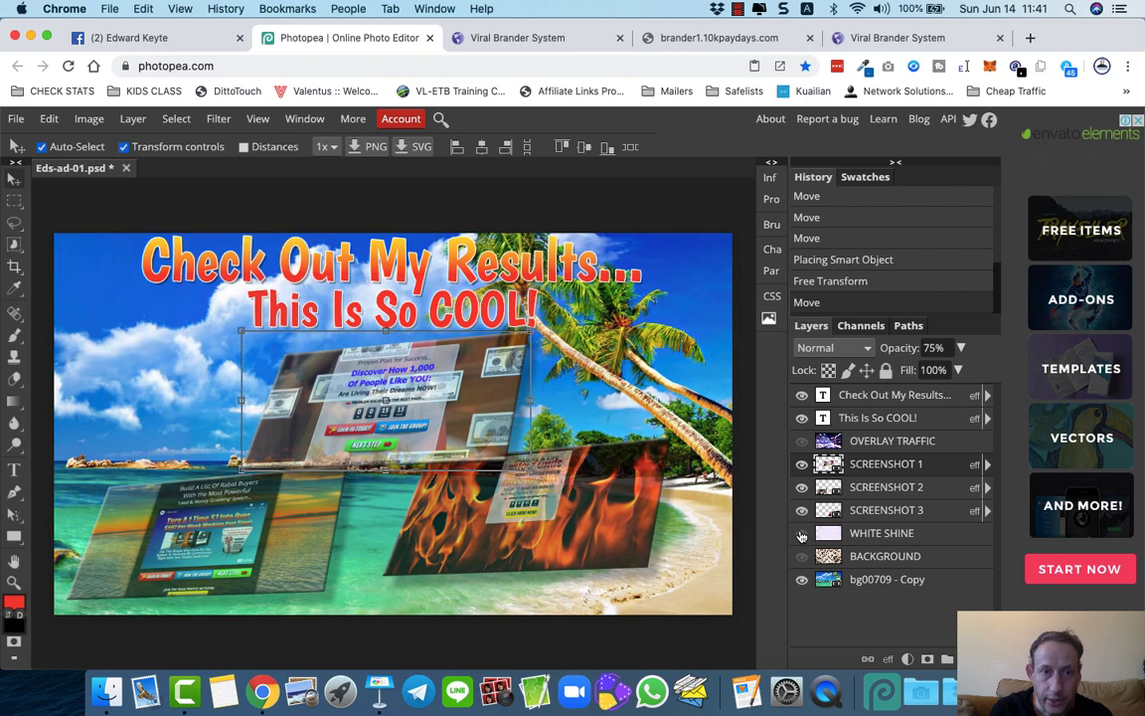
pyautogui.click(801, 535)
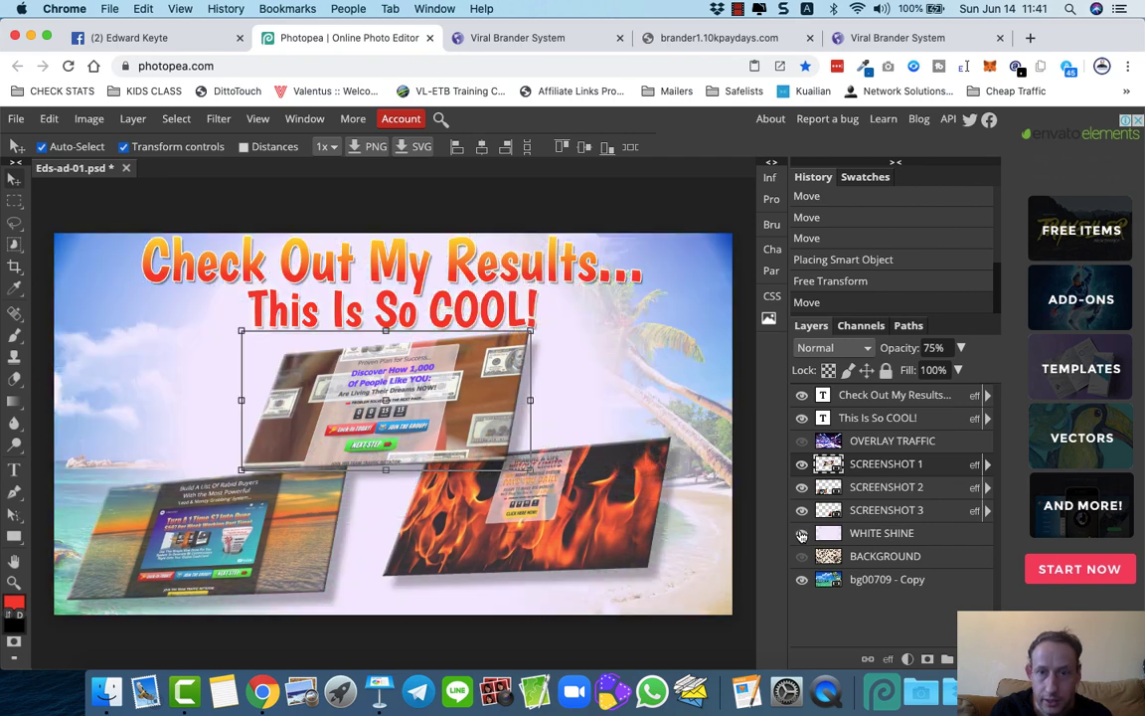
pyautogui.click(801, 535)
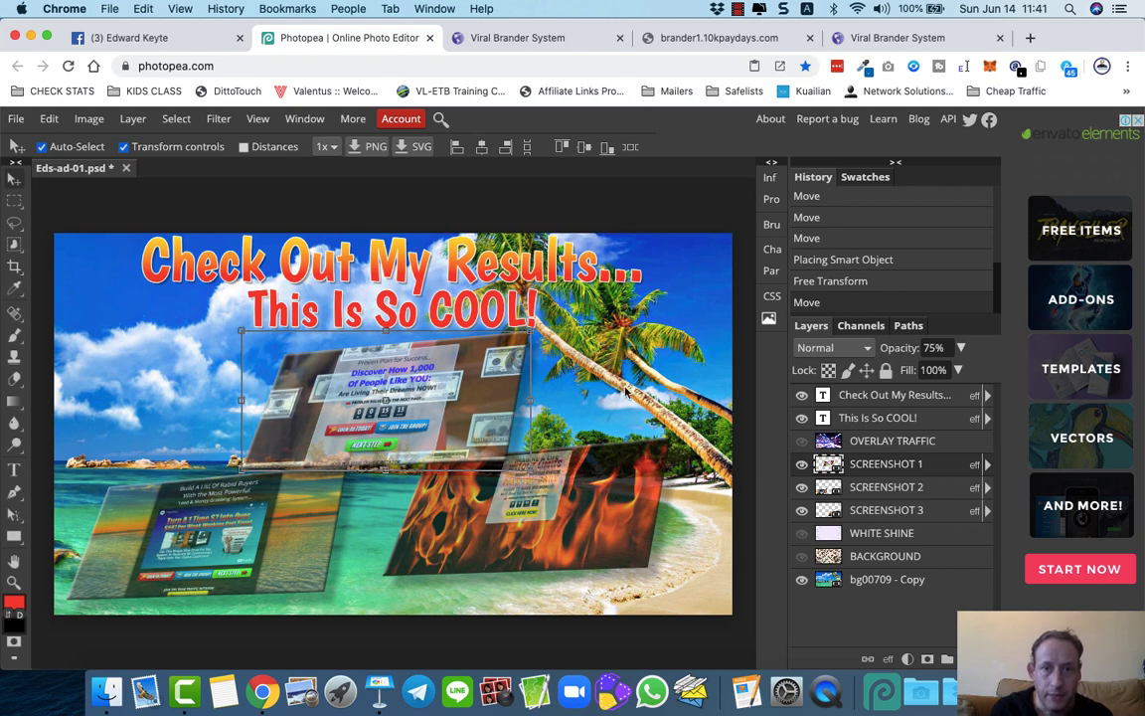
pyautogui.click(829, 583)
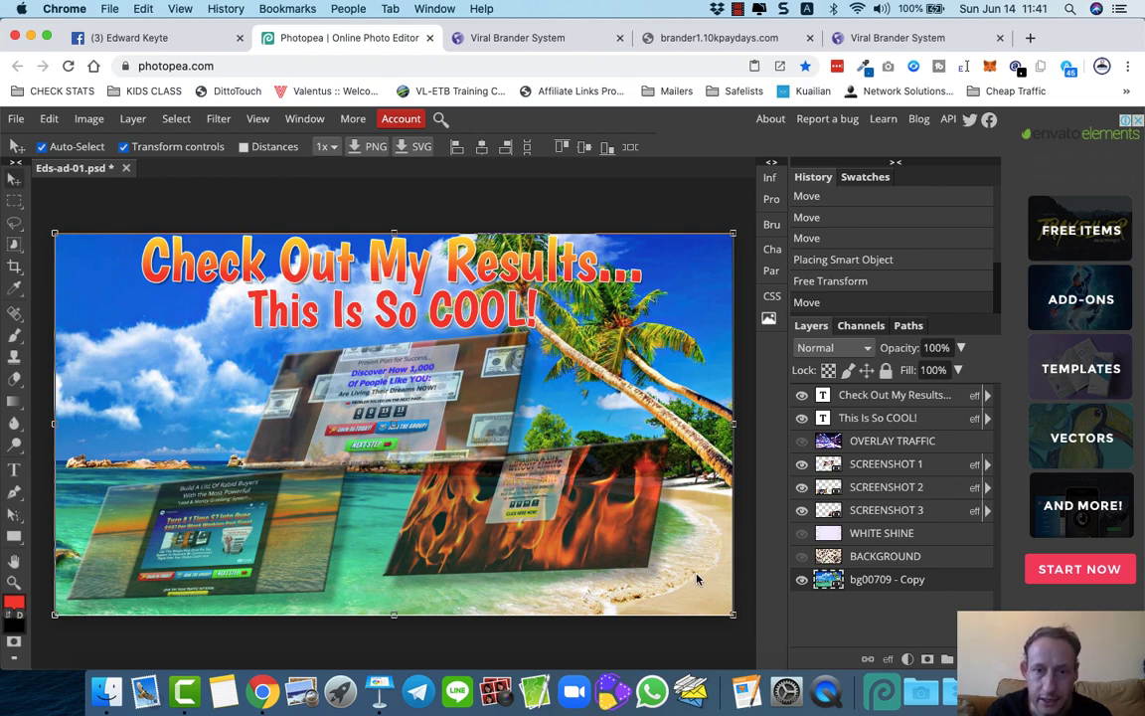
# - Lower the bg00709 beach layer to 56% opacity via Blending Options
pyautogui.click(132, 119)
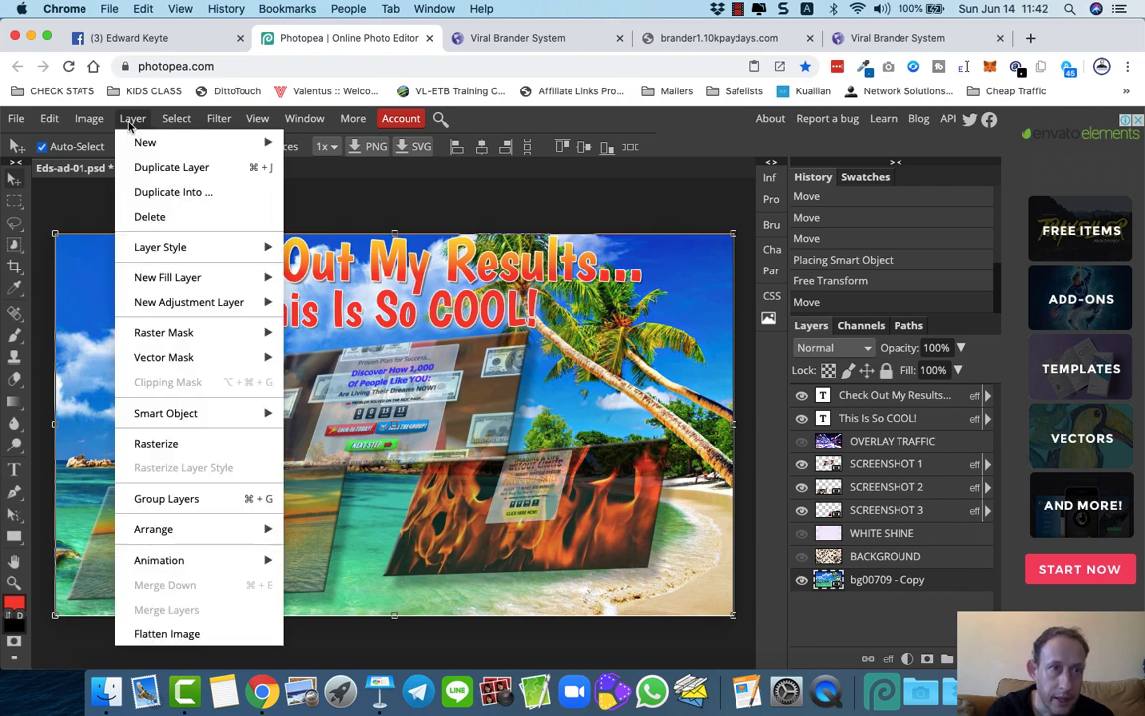
pyautogui.moveTo(145, 245)
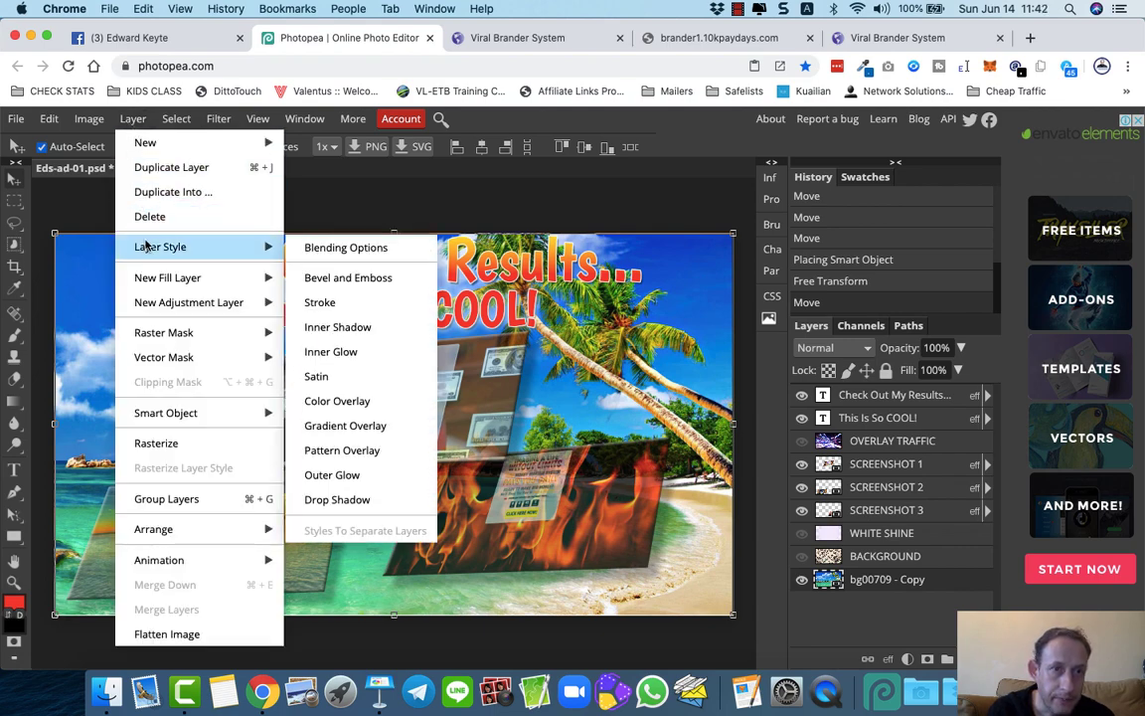
pyautogui.click(341, 250)
pyautogui.moveTo(335, 247); pyautogui.dragTo(676, 149)
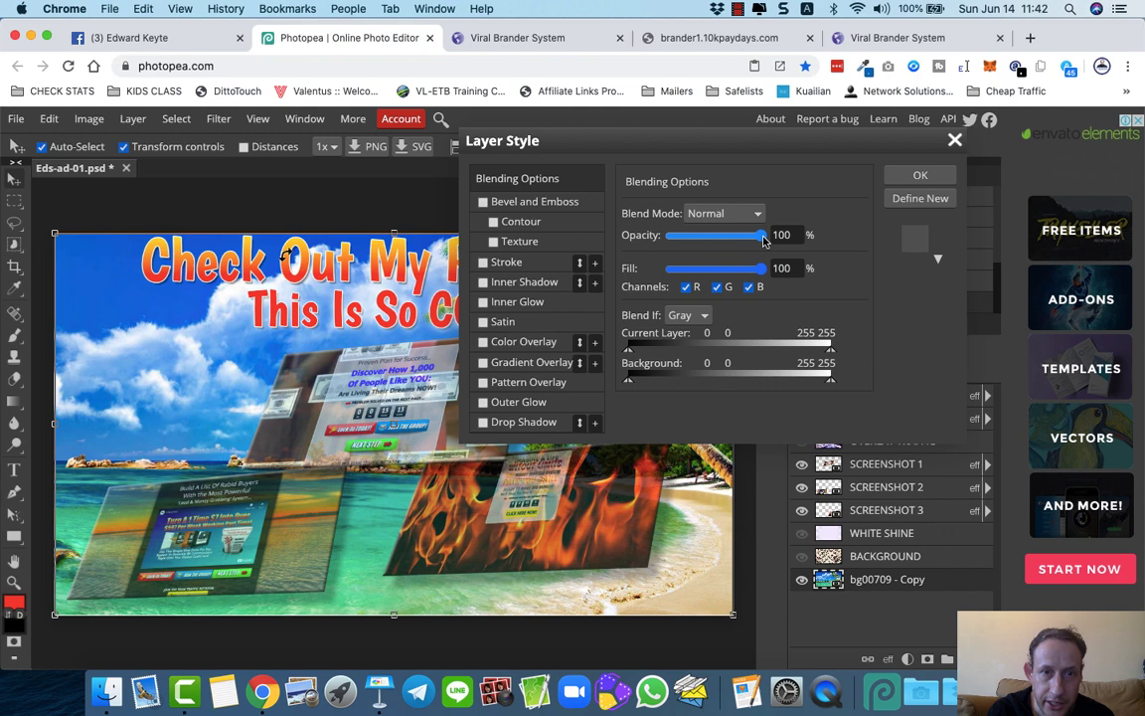
pyautogui.moveTo(725, 240); pyautogui.dragTo(729, 240)
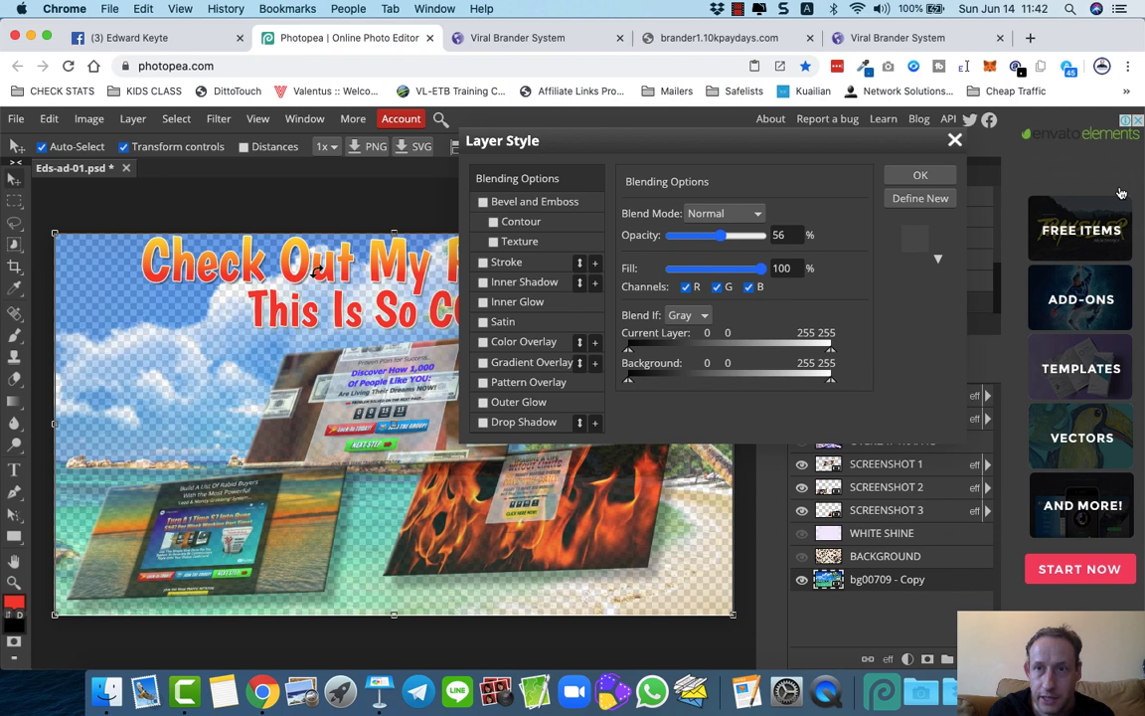
pyautogui.click(922, 177)
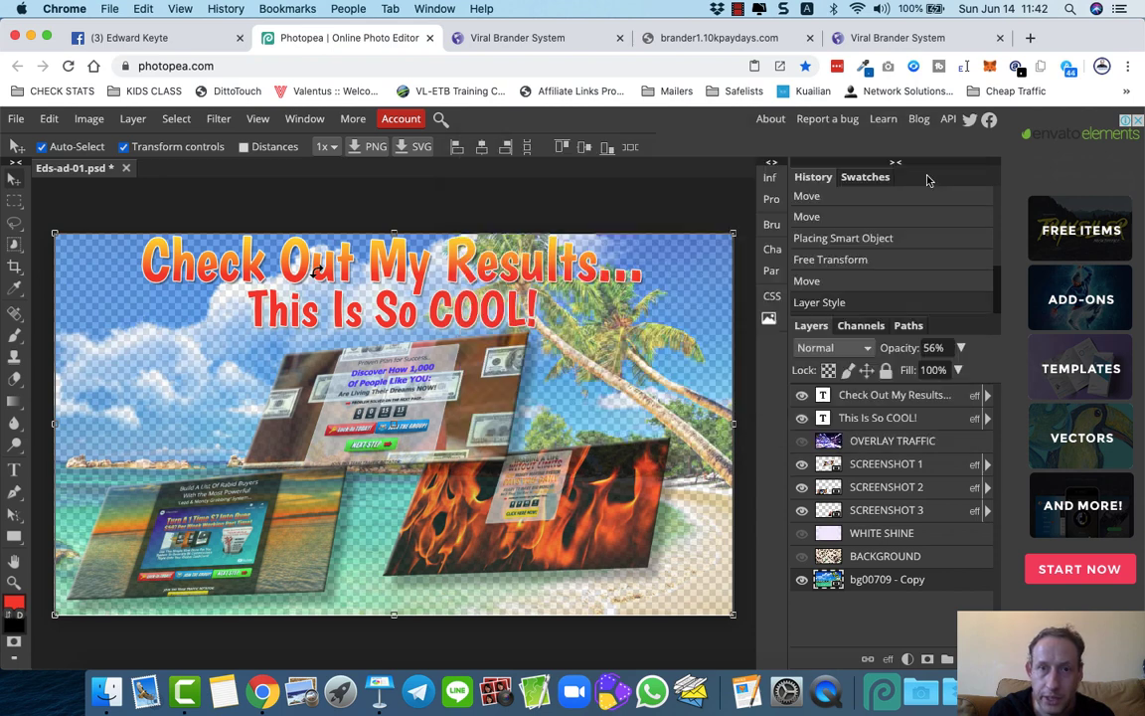
# - Export the ad as Eds-ad-01.jpg at 1280×720, 70% quality, and close the preview
pyautogui.click(17, 119)
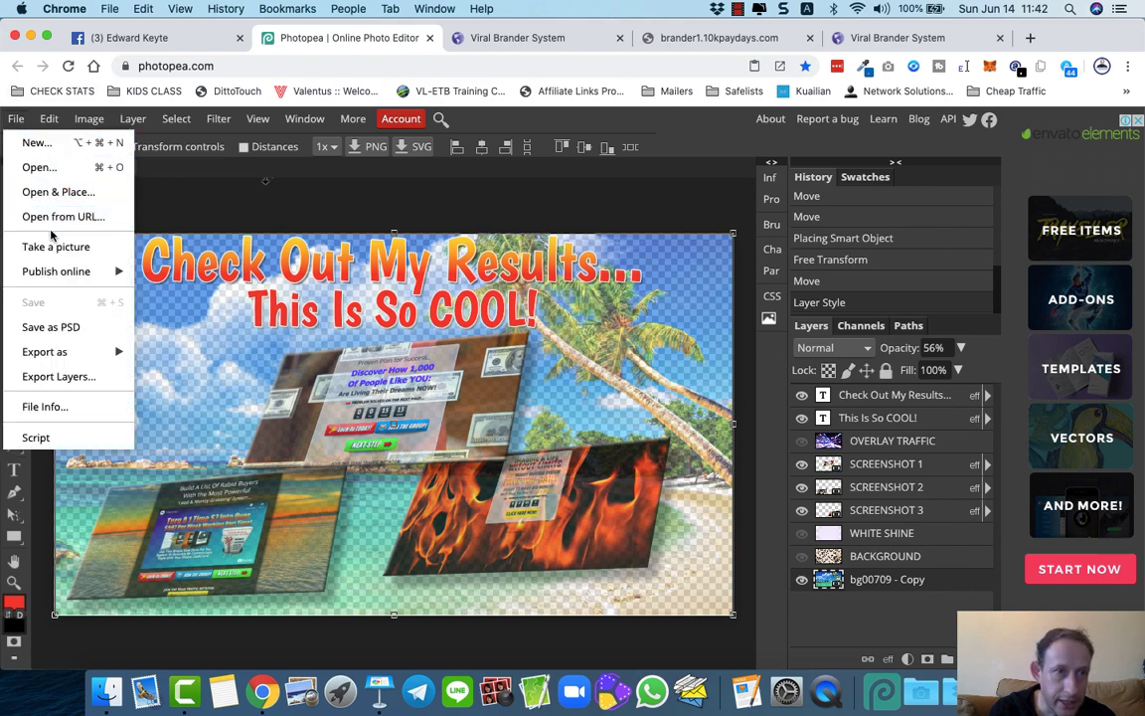
pyautogui.moveTo(58, 338)
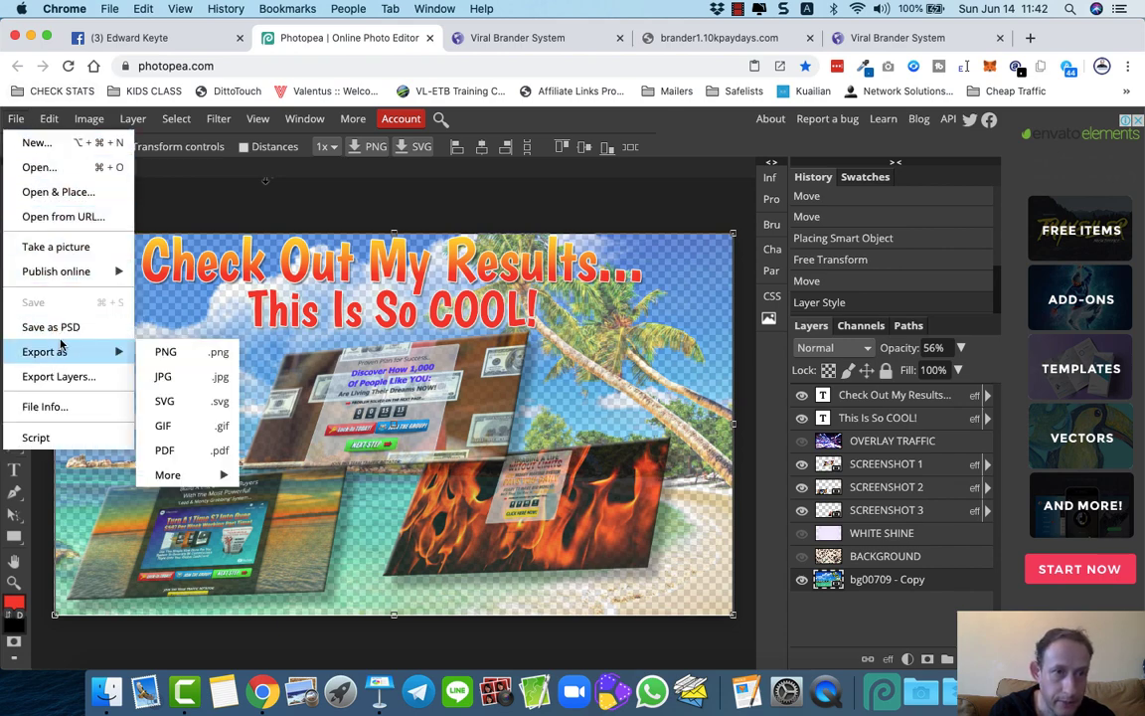
pyautogui.click(165, 377)
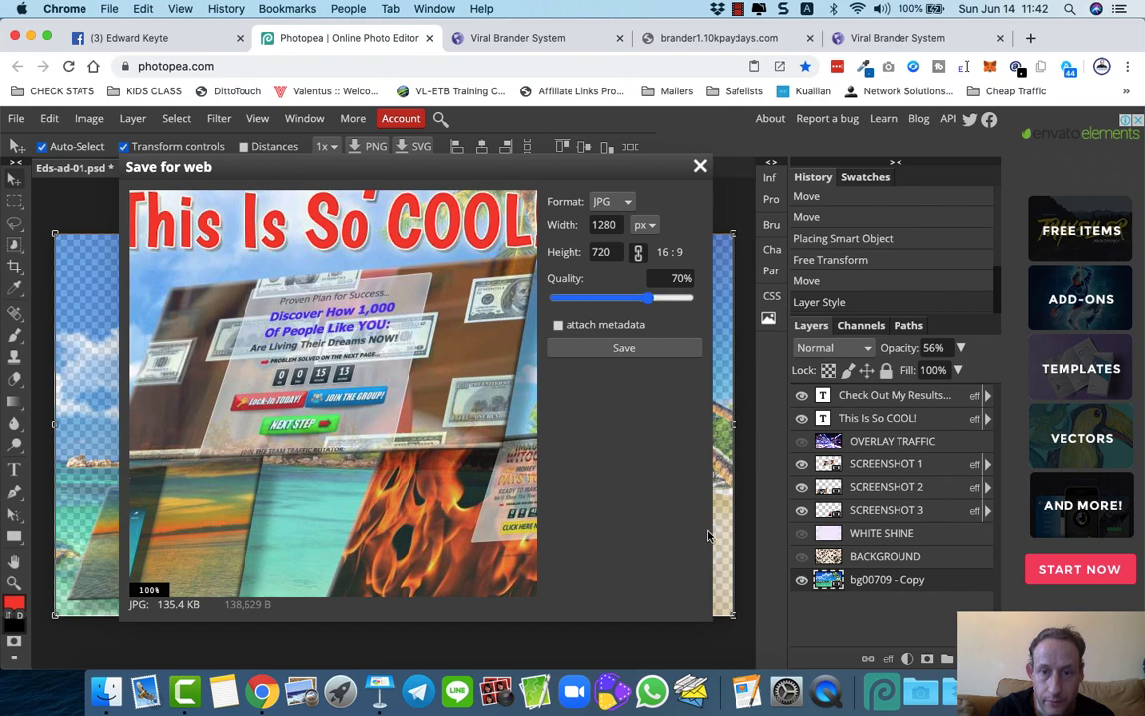
pyautogui.press('Return')
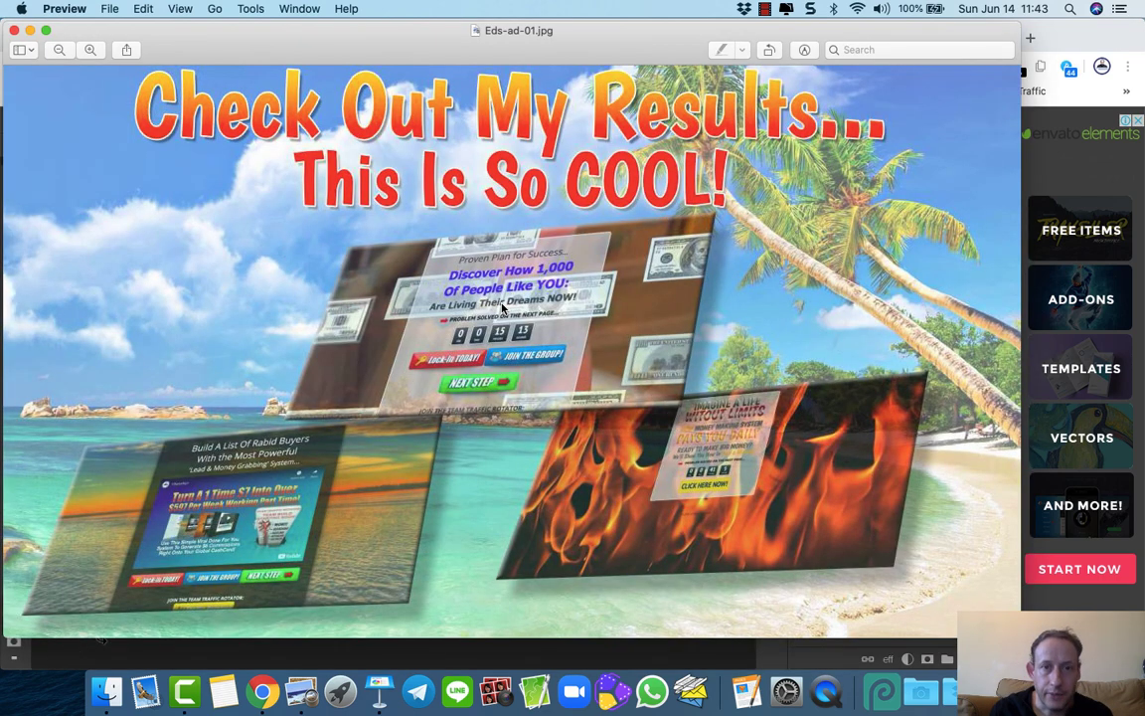
pyautogui.press('super+w')
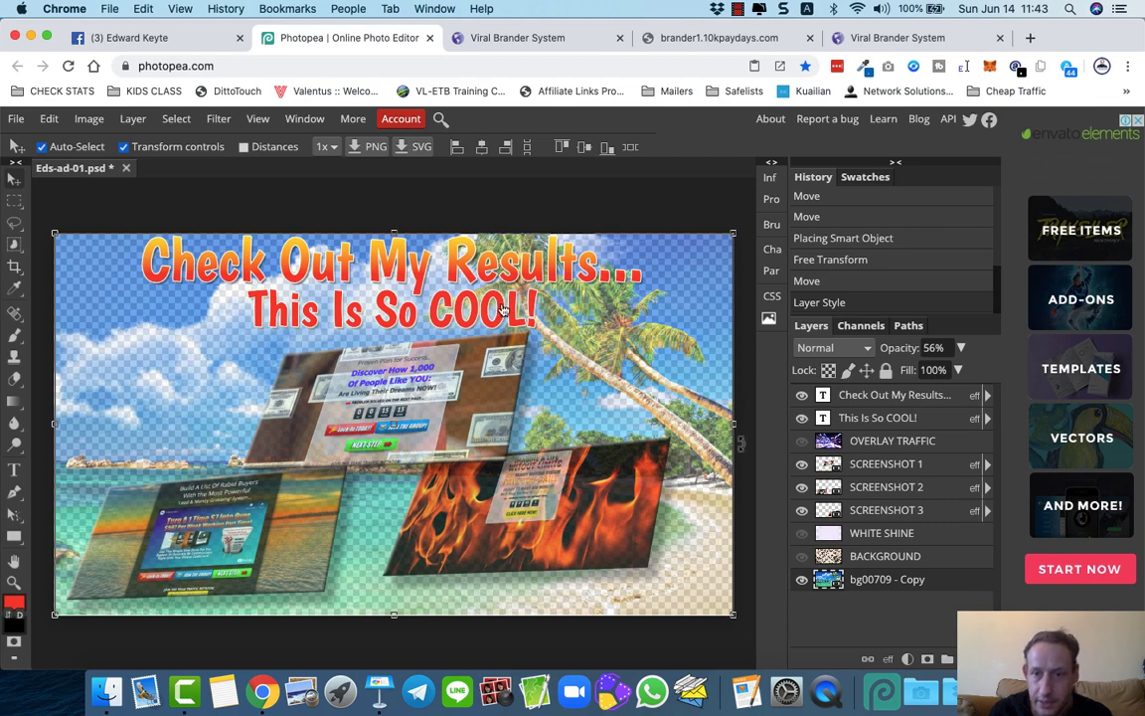
# - Turn on WHITE SHINE over the beach, toggling the money-bill BACKGROUND on and off
pyautogui.click(802, 534)
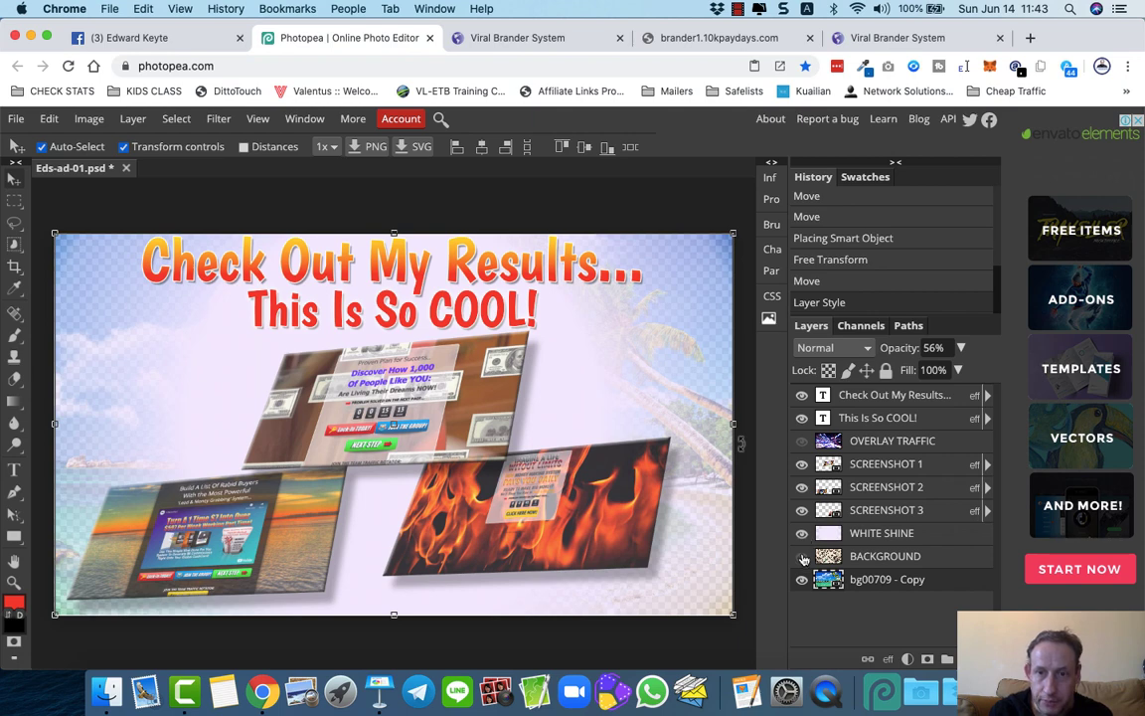
pyautogui.click(802, 557)
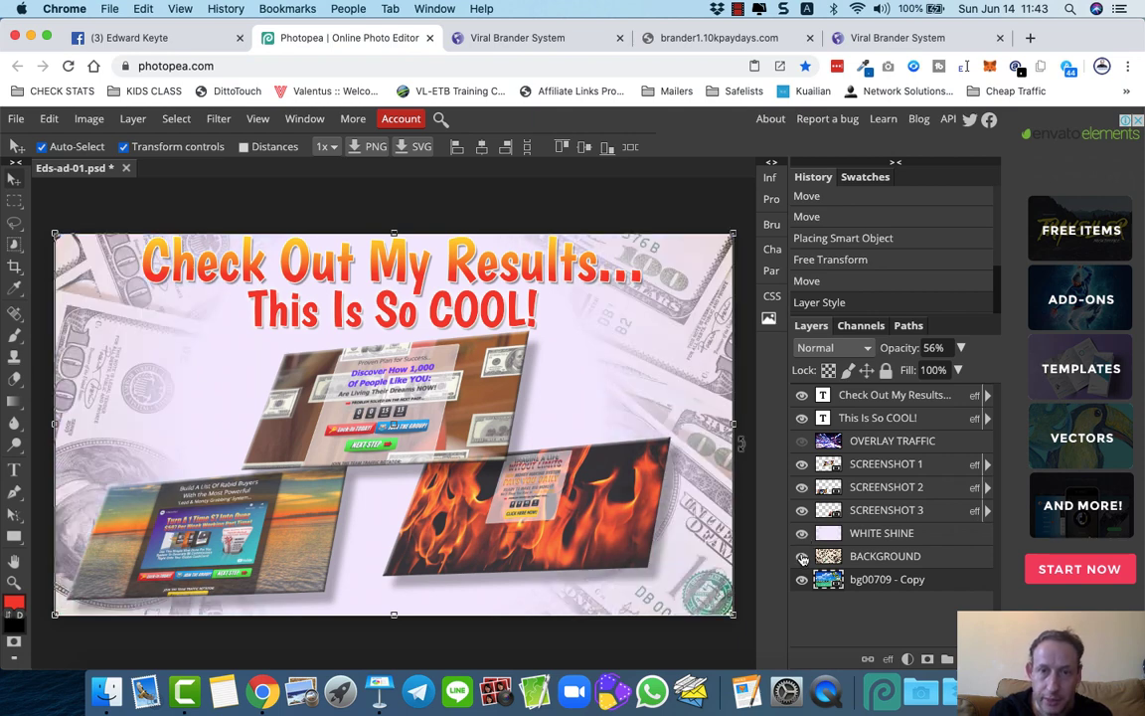
pyautogui.click(802, 557)
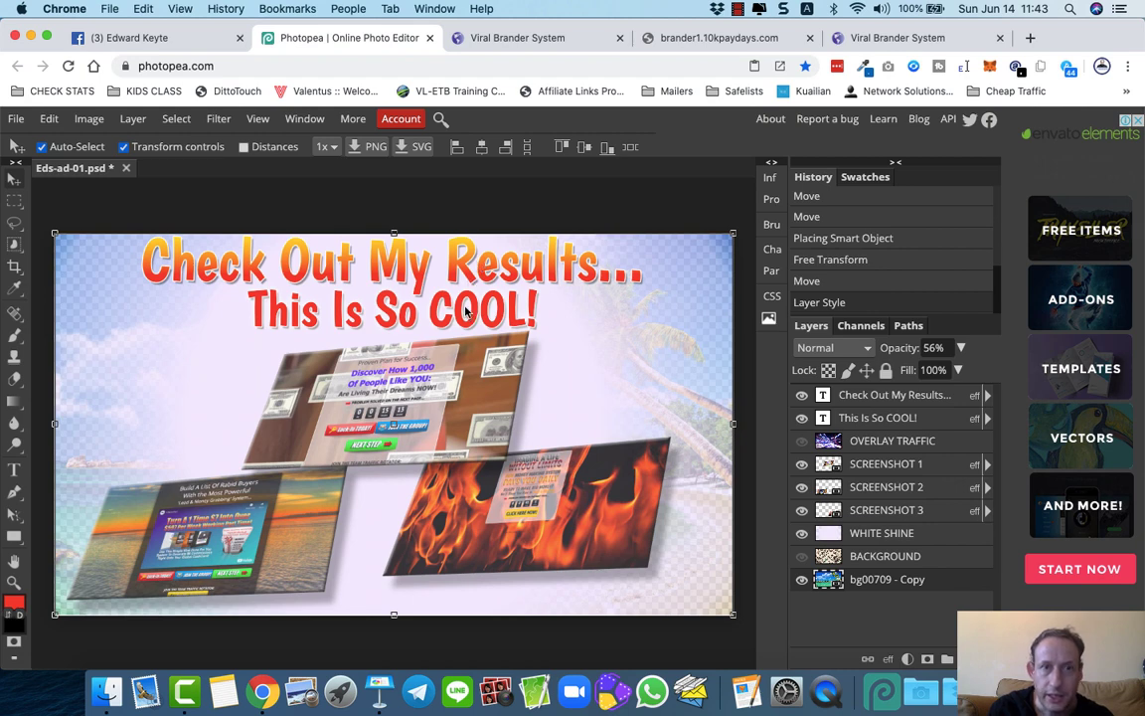
pyautogui.click(318, 267)
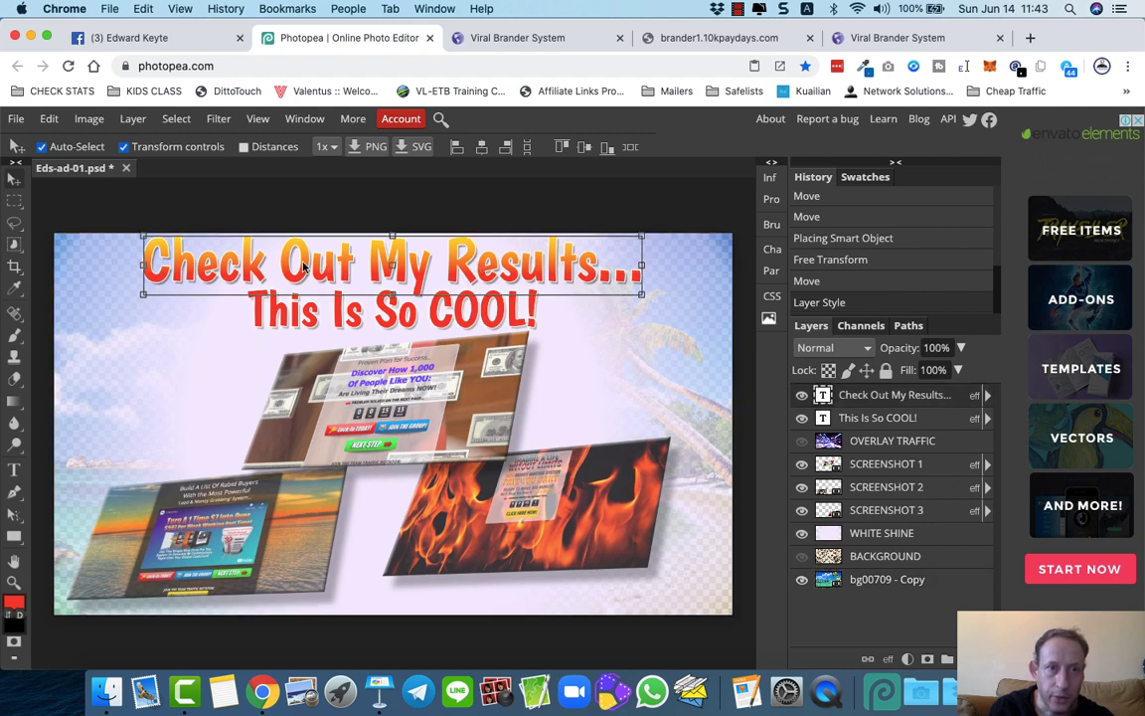
pyautogui.doubleClick(303, 266)
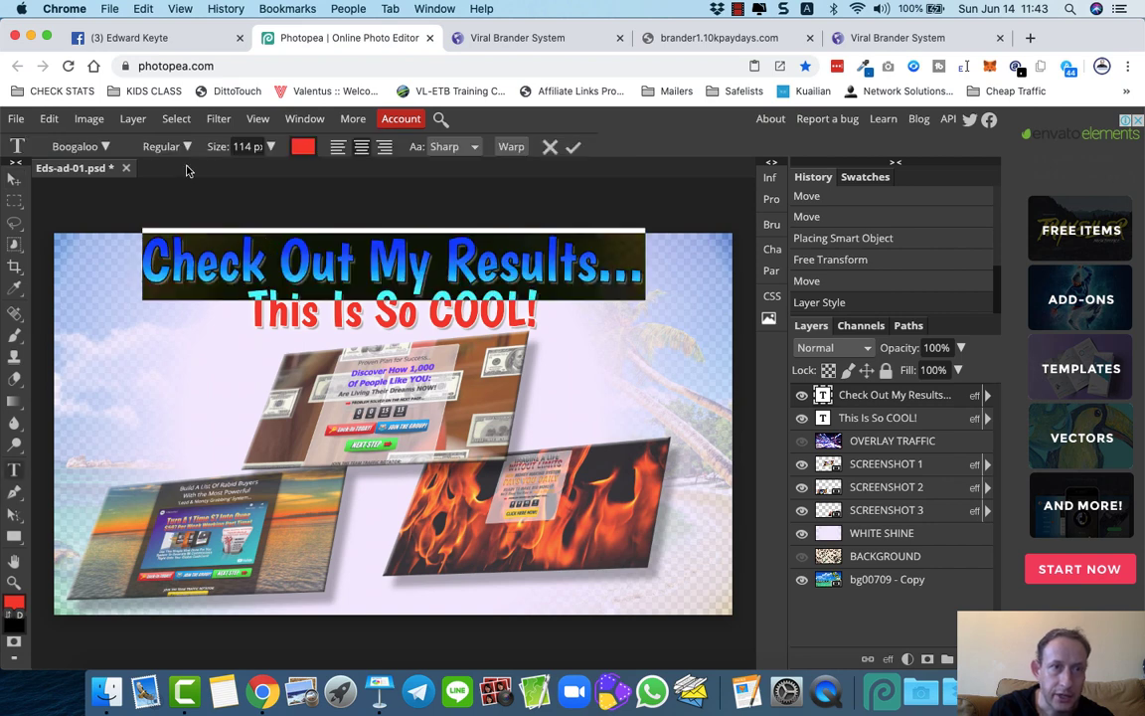
pyautogui.click(134, 119)
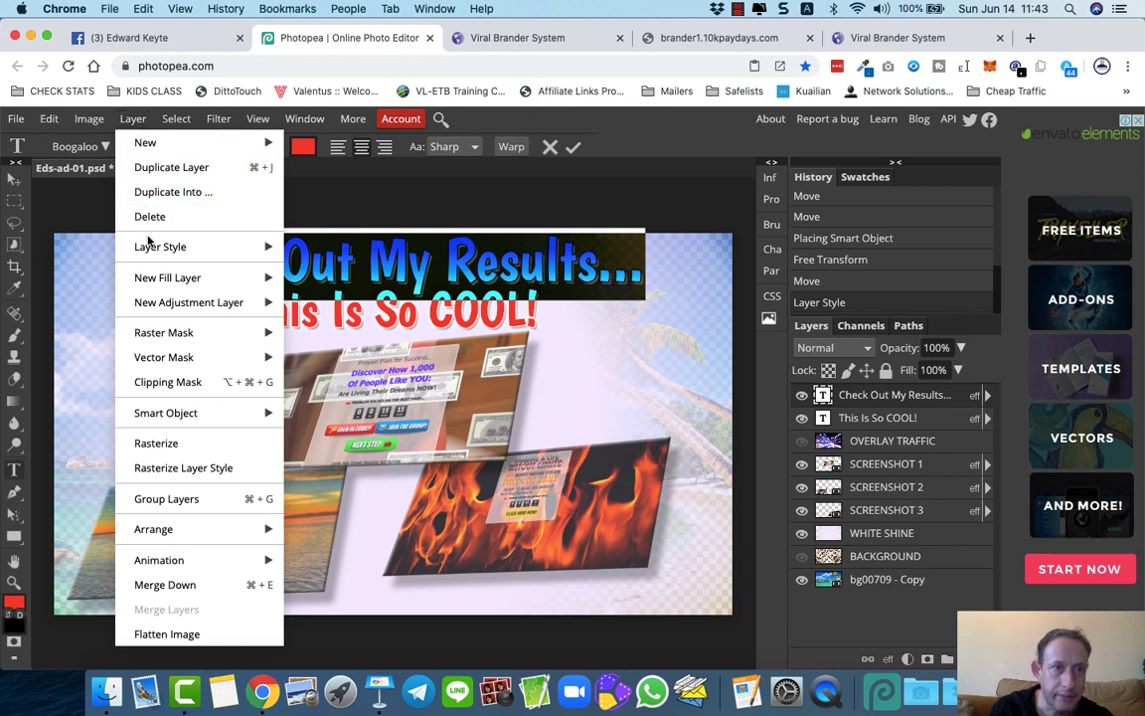
pyautogui.moveTo(149, 249)
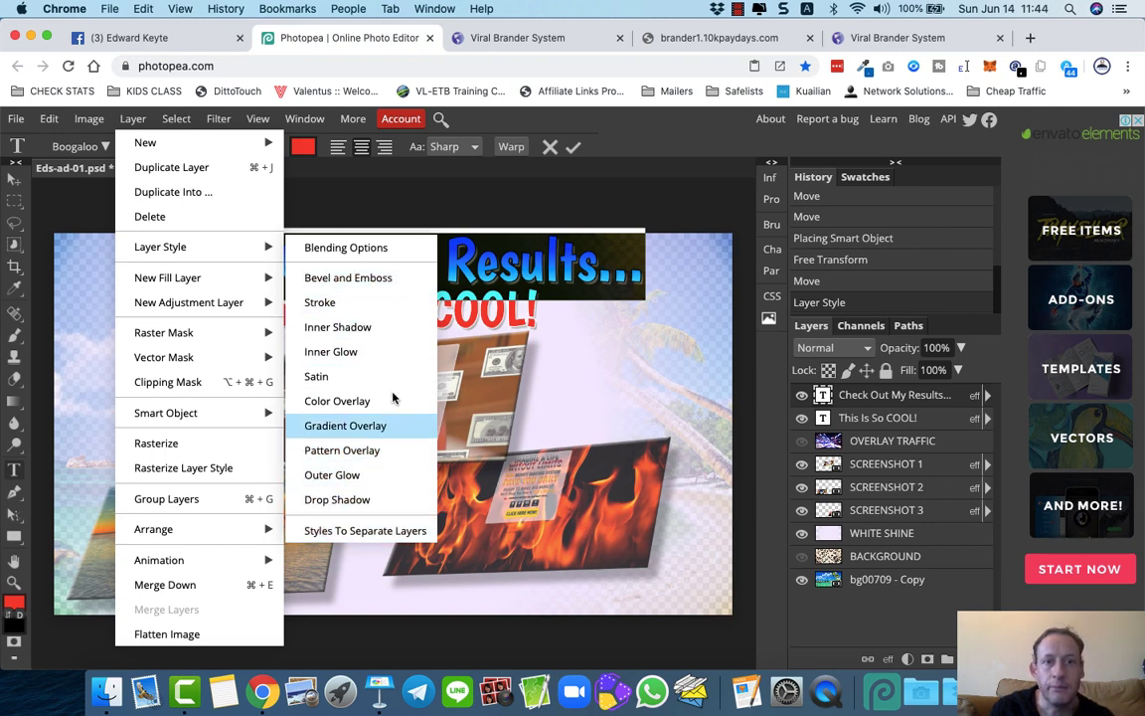
pyautogui.click(355, 248)
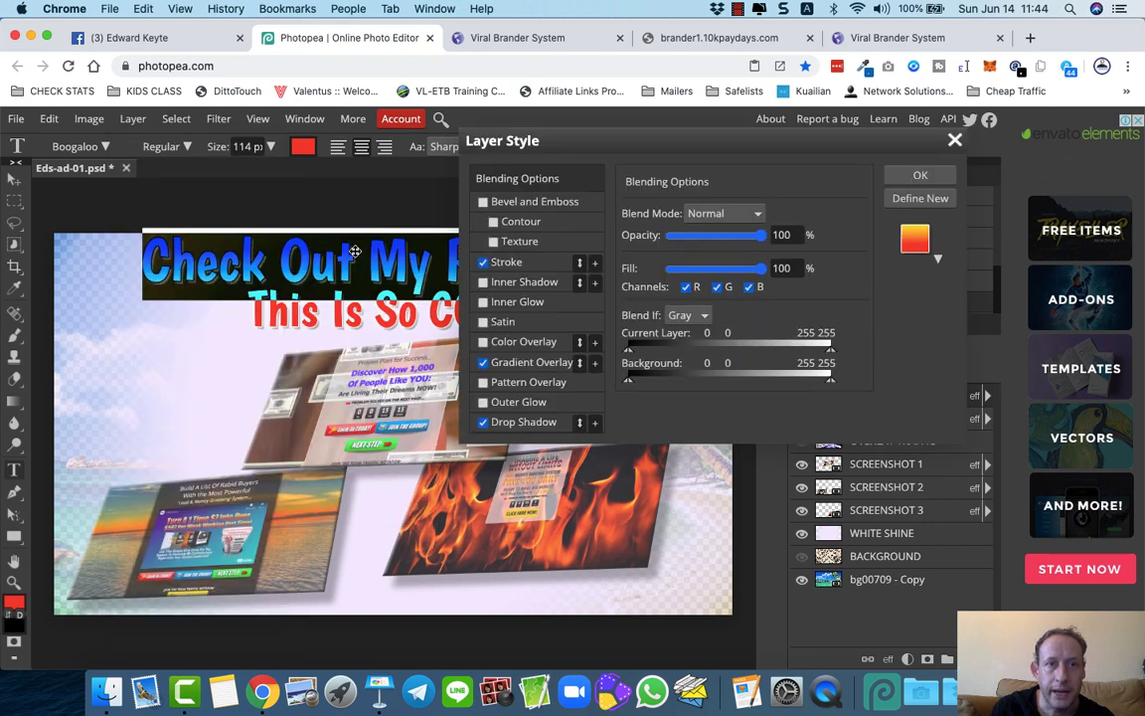
pyautogui.moveTo(588, 145); pyautogui.dragTo(635, 140)
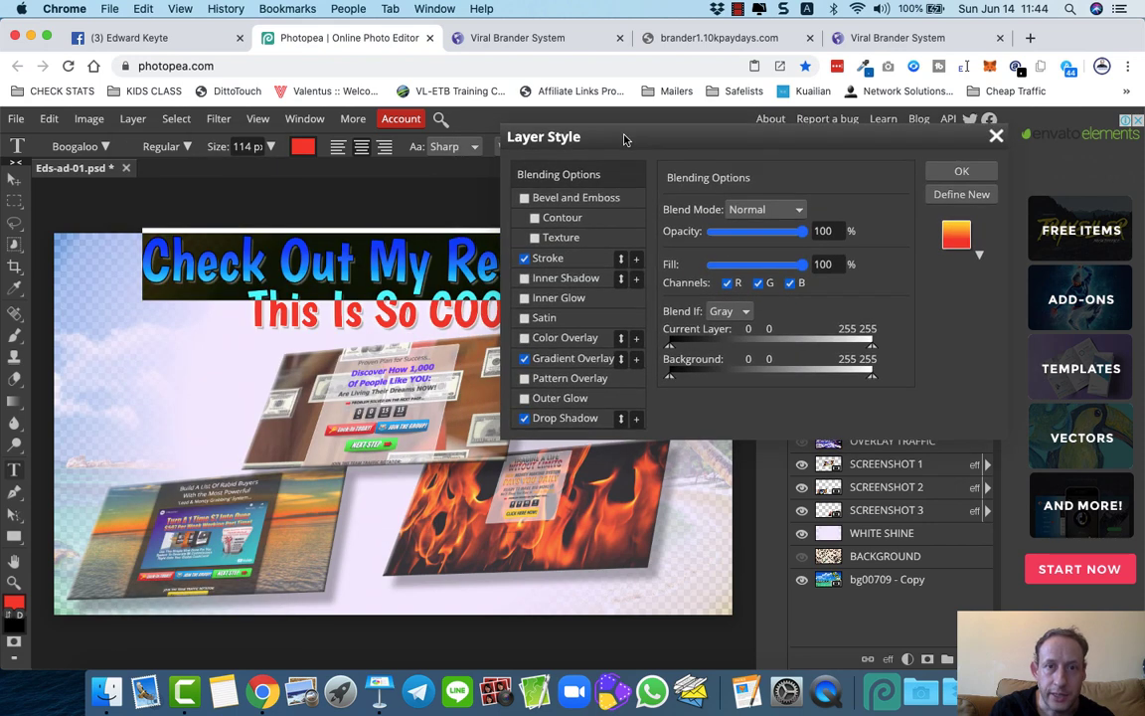
pyautogui.click(524, 259)
pyautogui.click(525, 260)
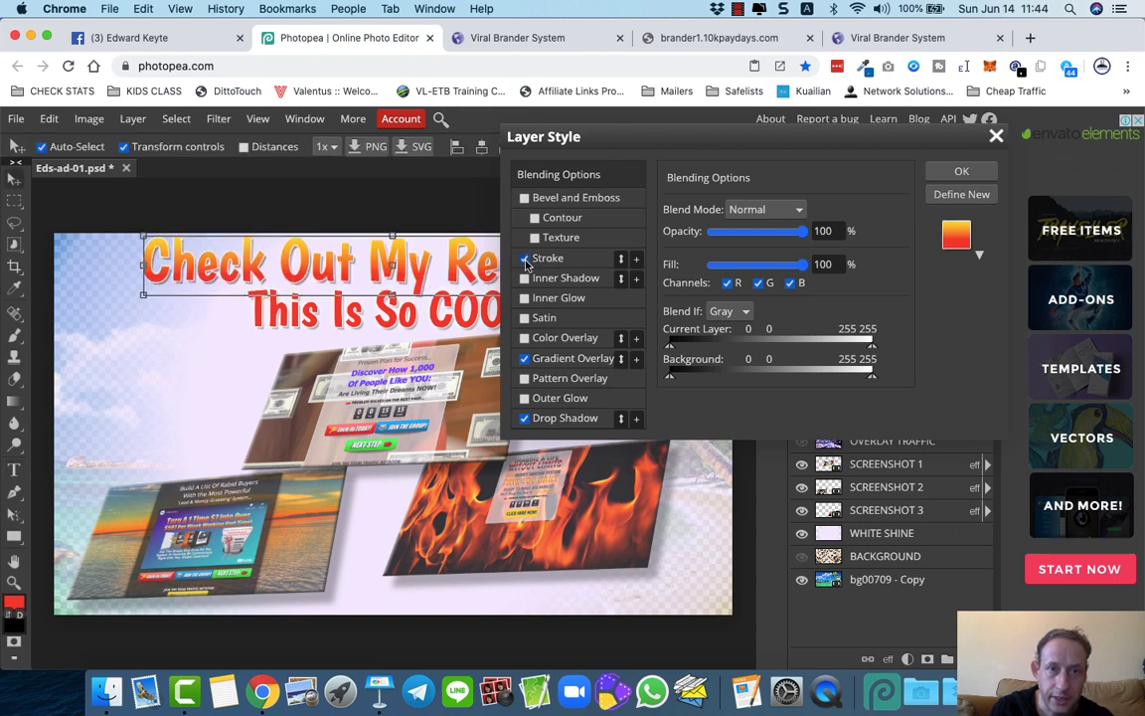
pyautogui.click(524, 259)
pyautogui.click(524, 259)
pyautogui.click(546, 261)
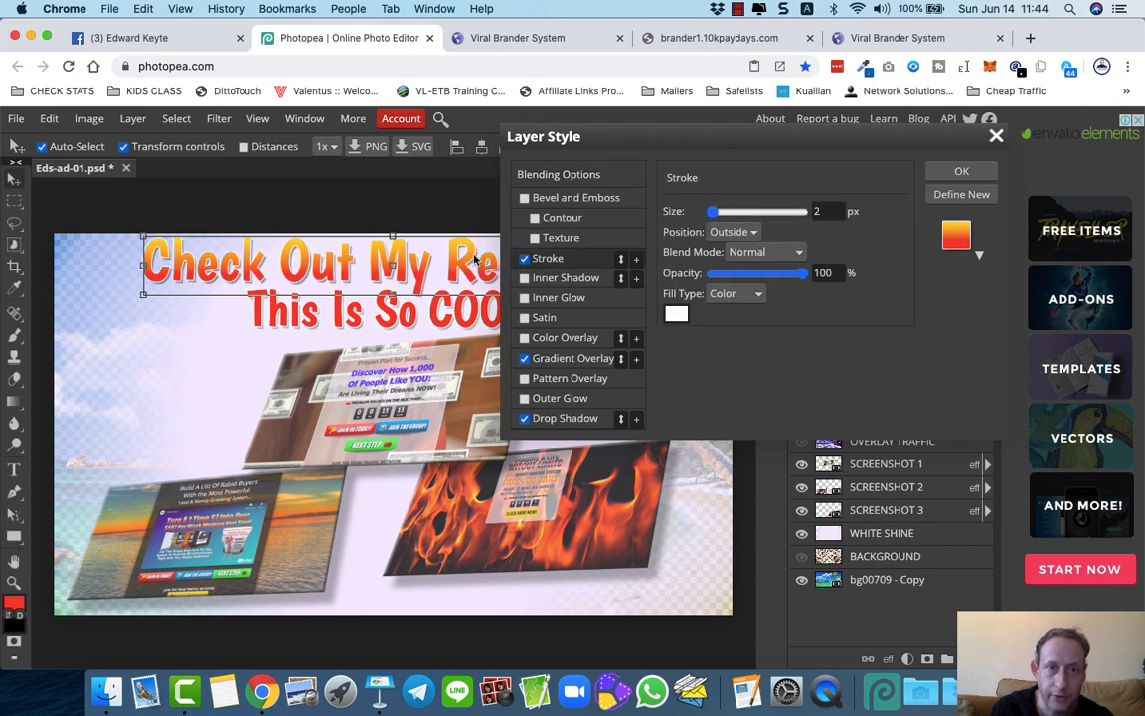
pyautogui.click(547, 359)
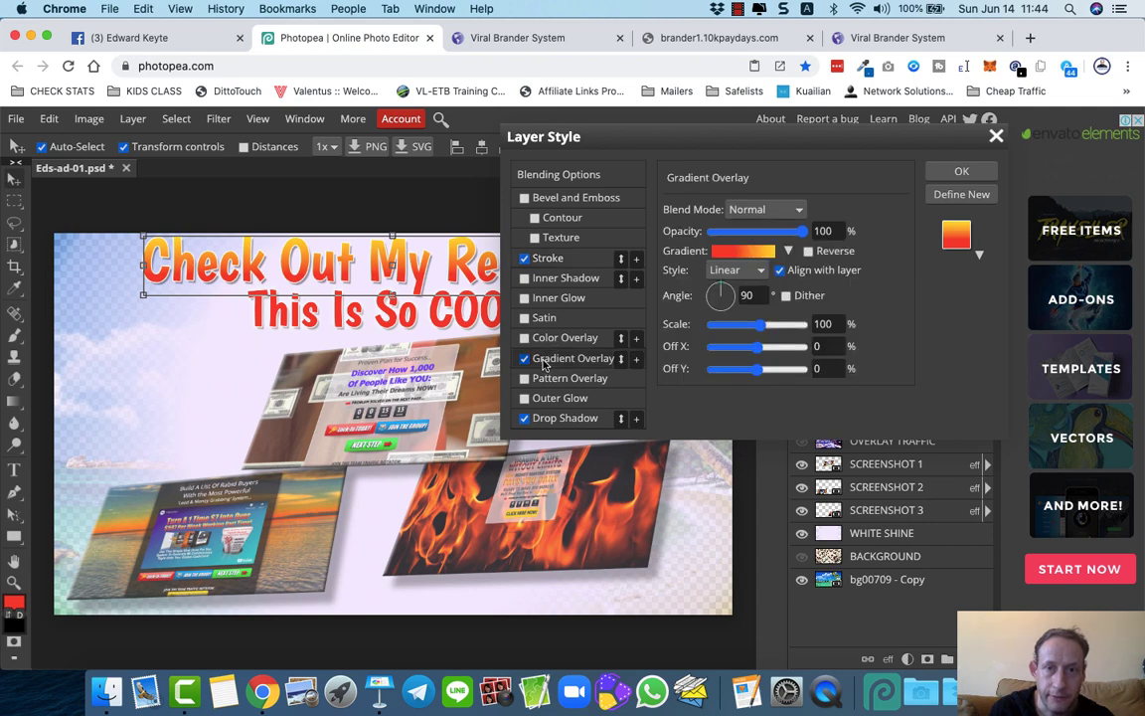
pyautogui.click(752, 254)
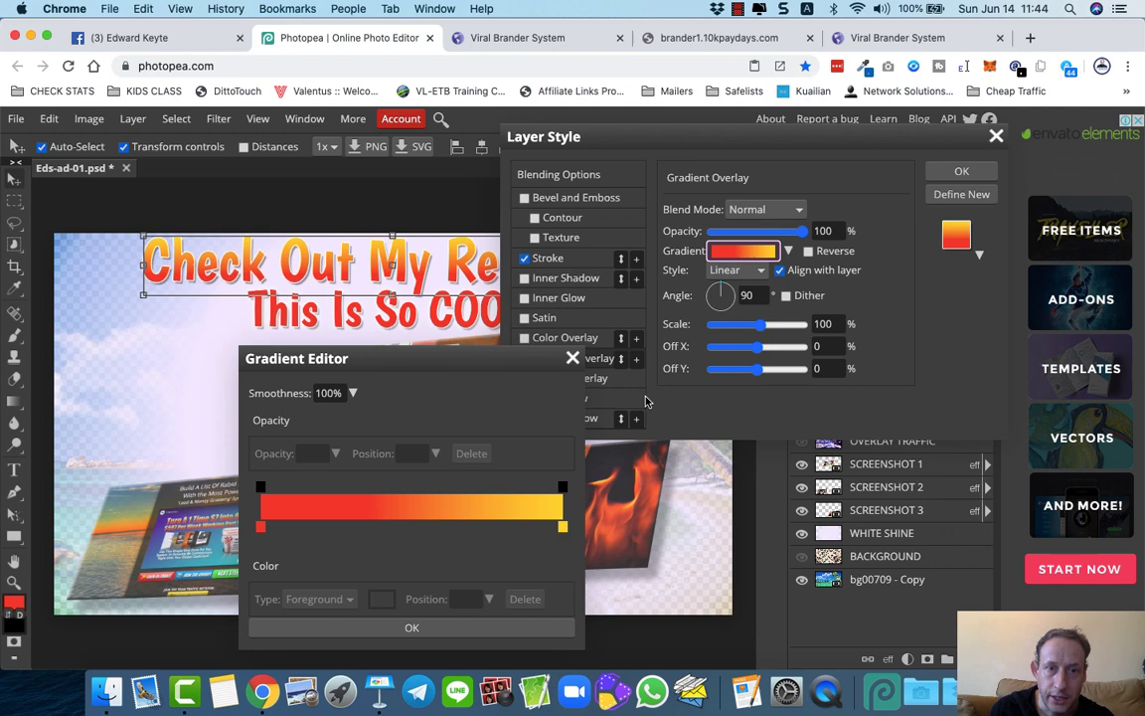
pyautogui.click(574, 358)
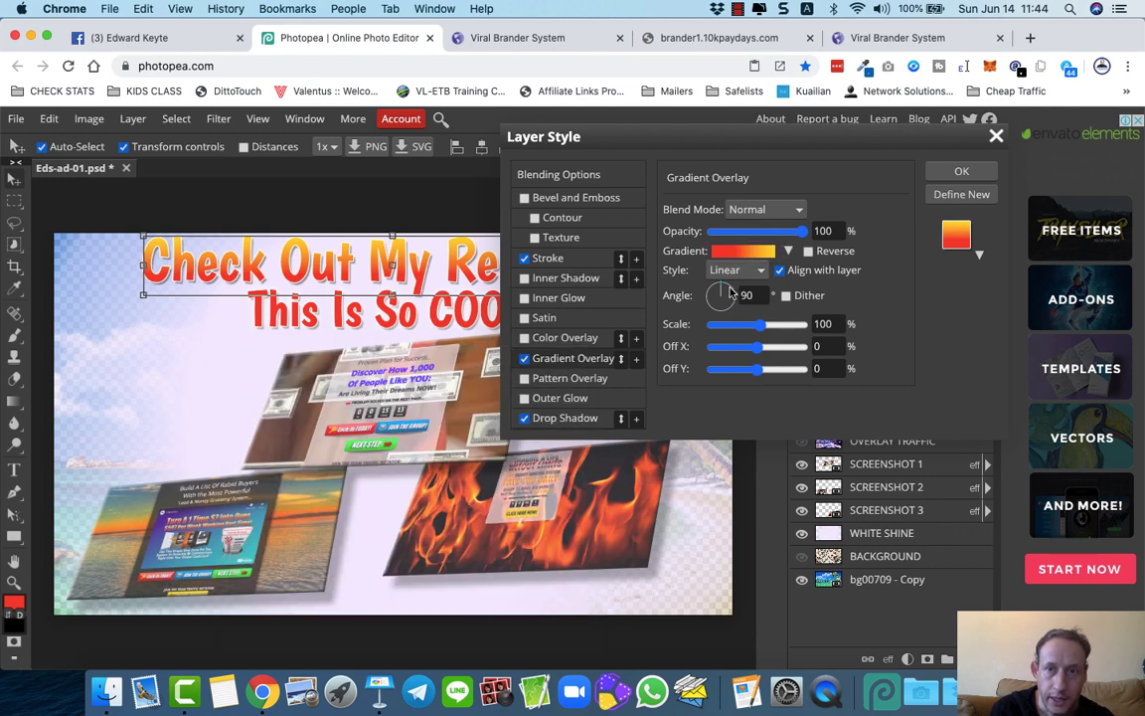
pyautogui.click(788, 252)
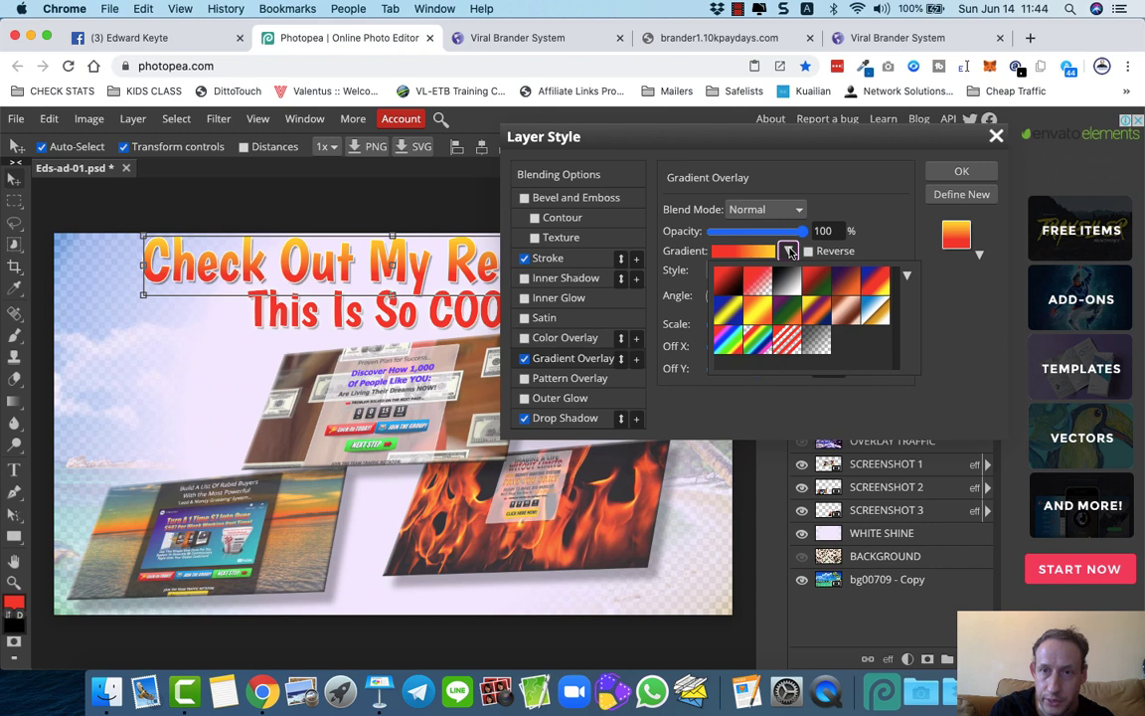
pyautogui.click(557, 419)
pyautogui.click(557, 418)
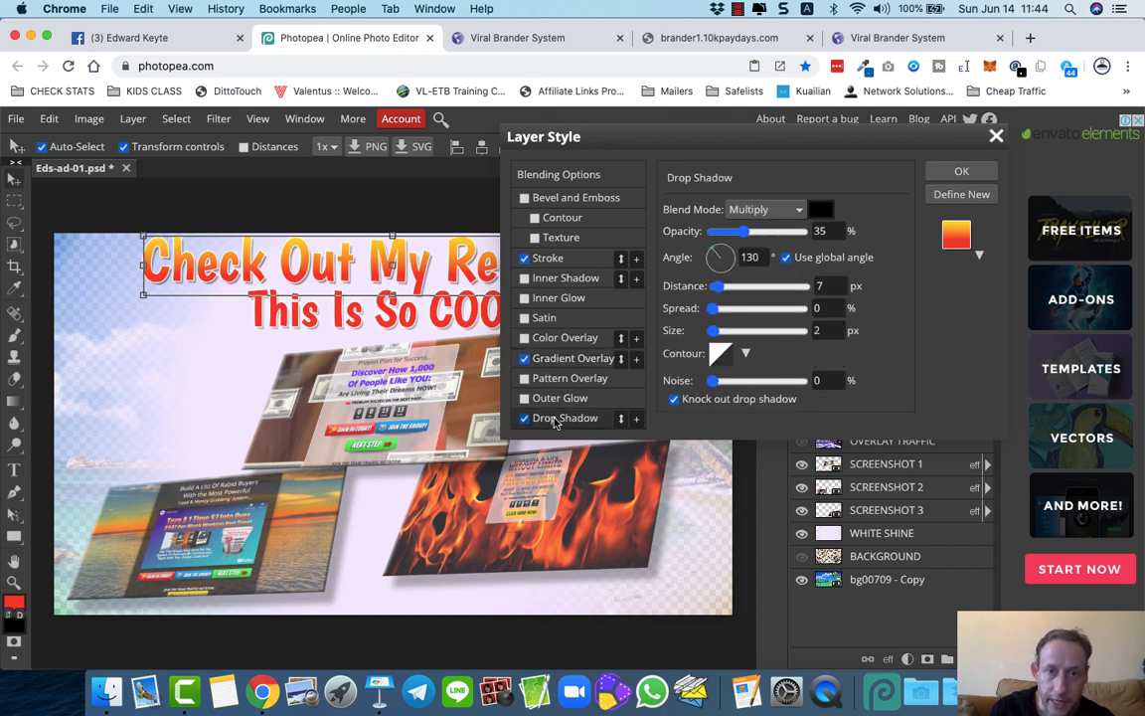
pyautogui.click(524, 418)
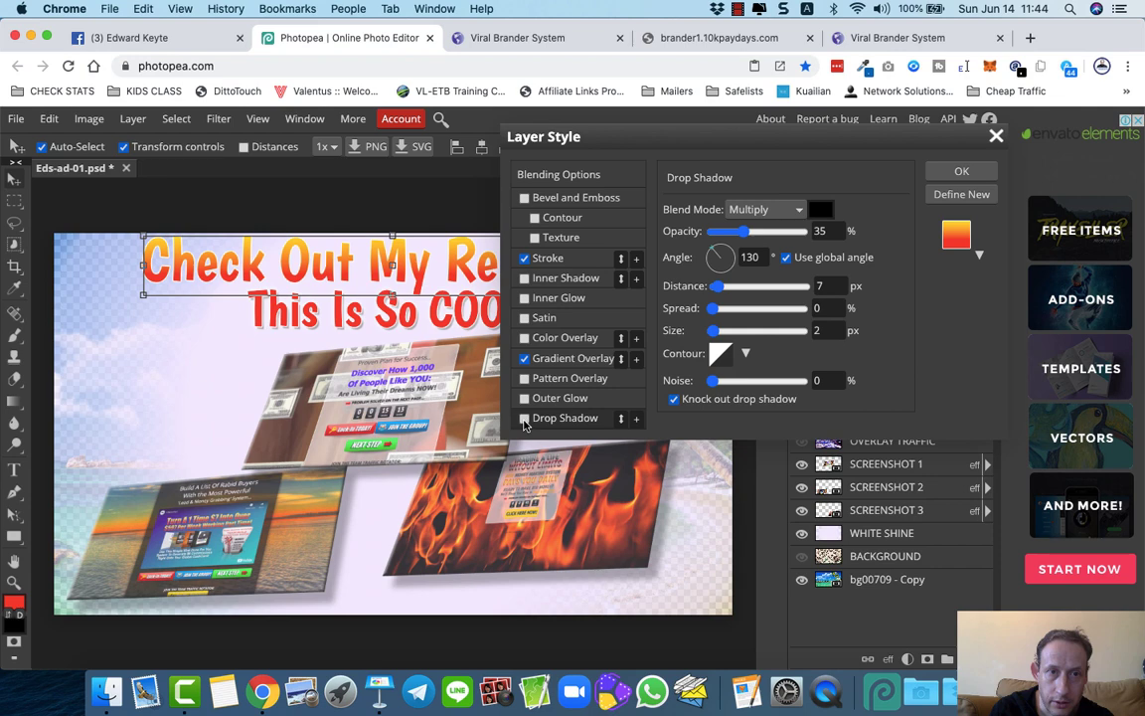
pyautogui.click(524, 418)
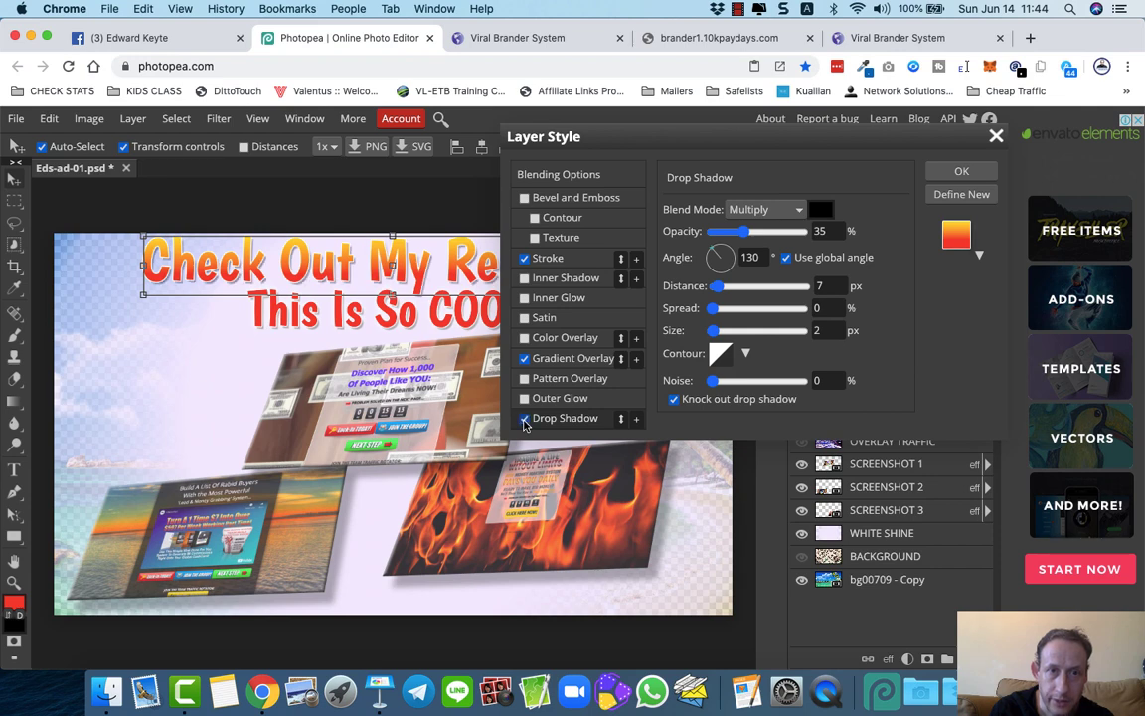
pyautogui.click(997, 137)
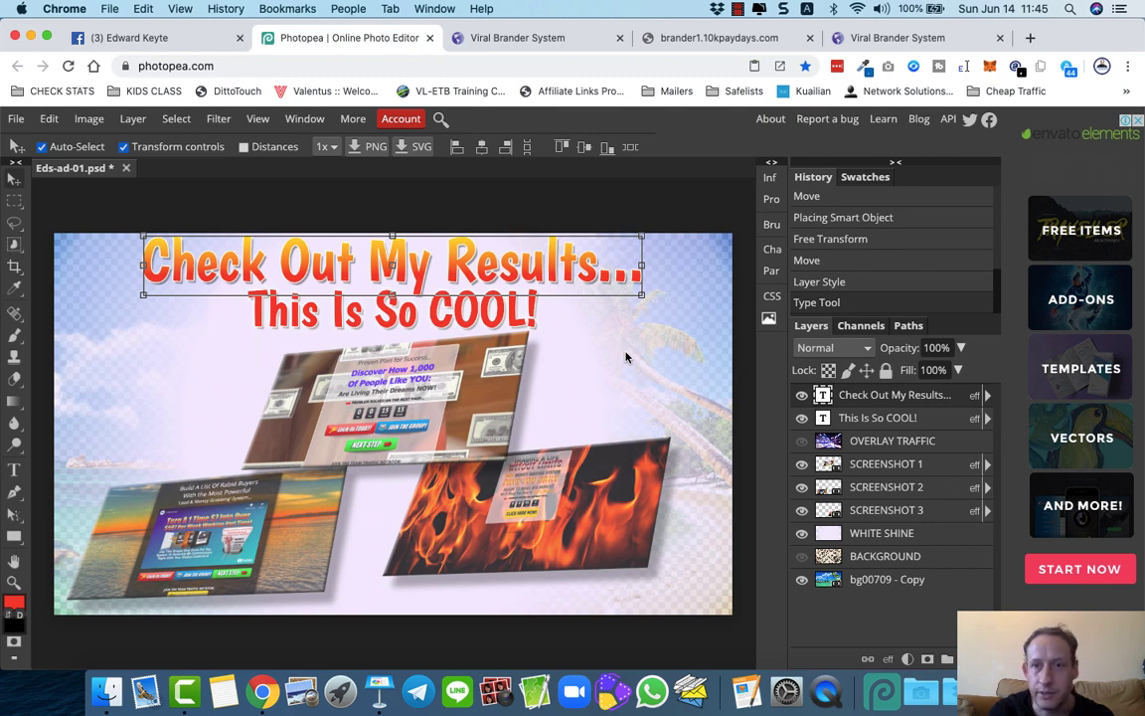
pyautogui.click(835, 464)
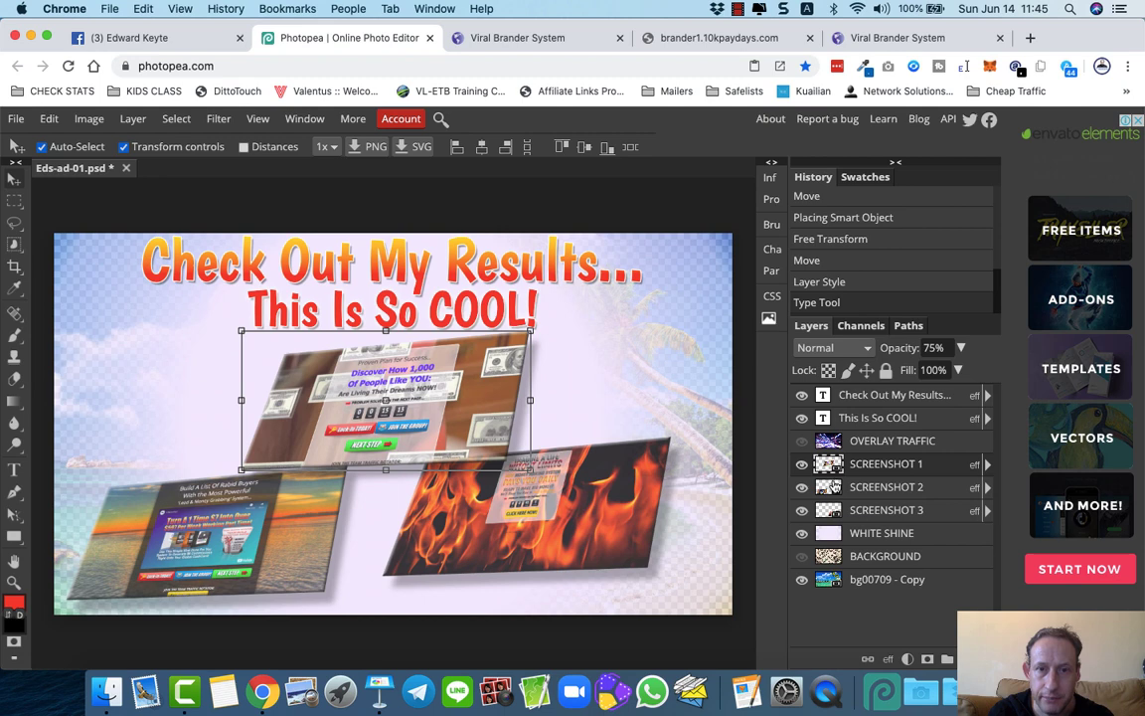
pyautogui.click(834, 490)
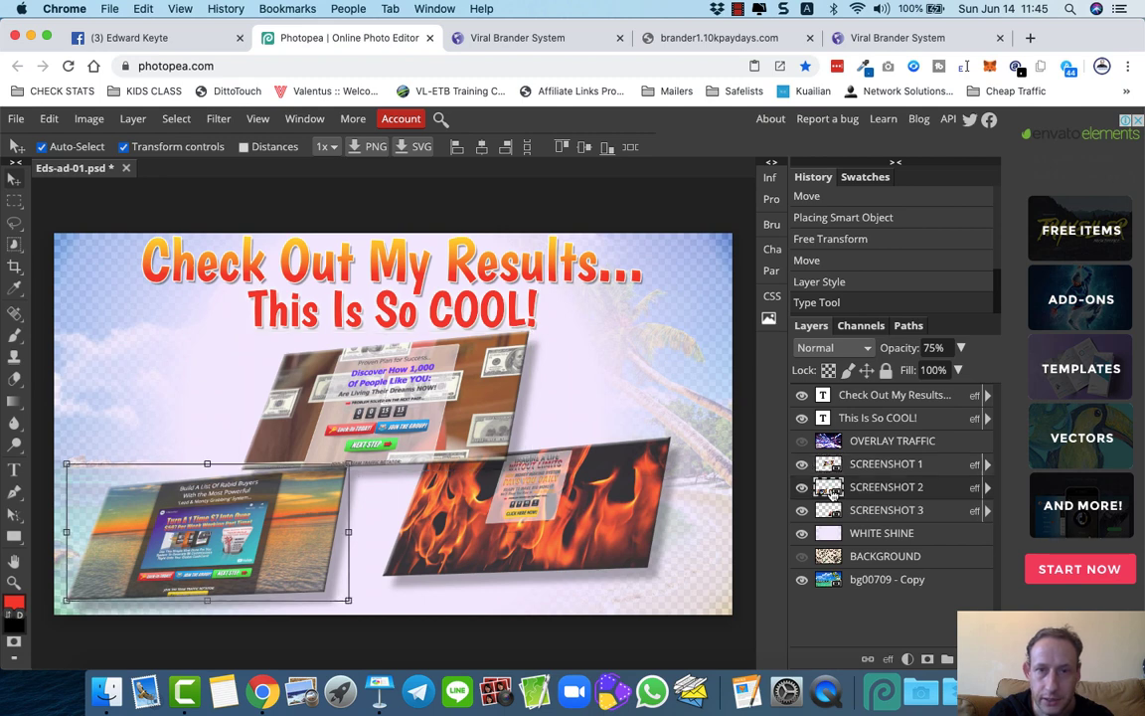
pyautogui.click(801, 441)
pyautogui.click(801, 442)
pyautogui.click(801, 443)
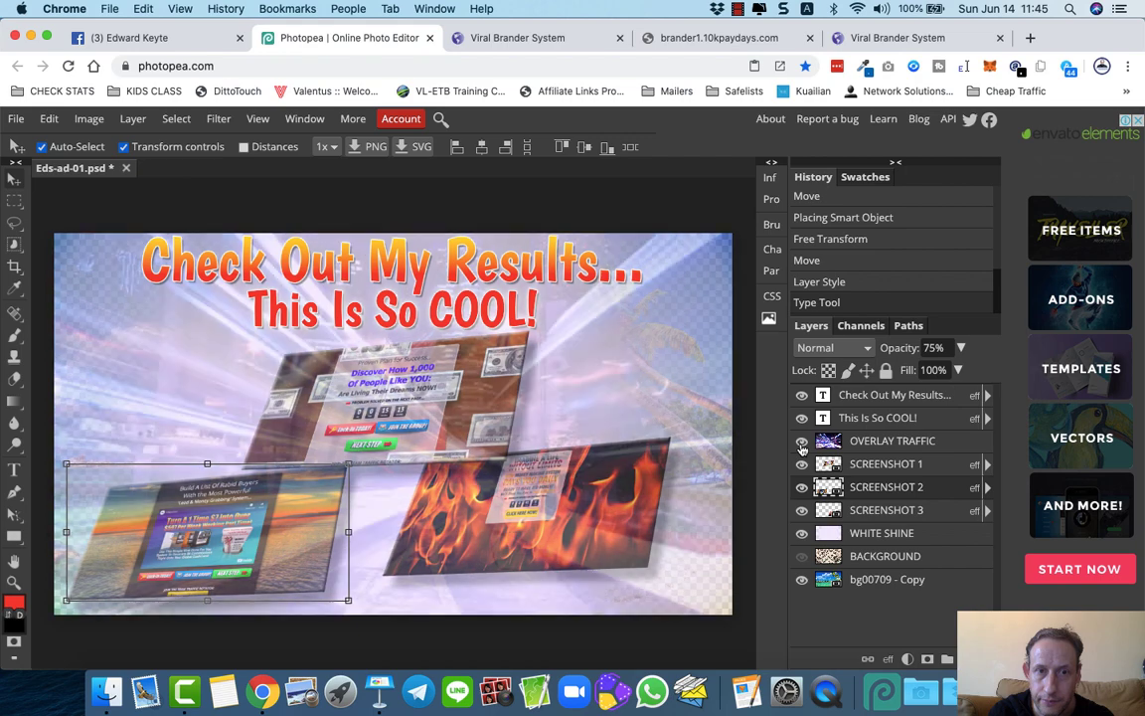
pyautogui.click(801, 443)
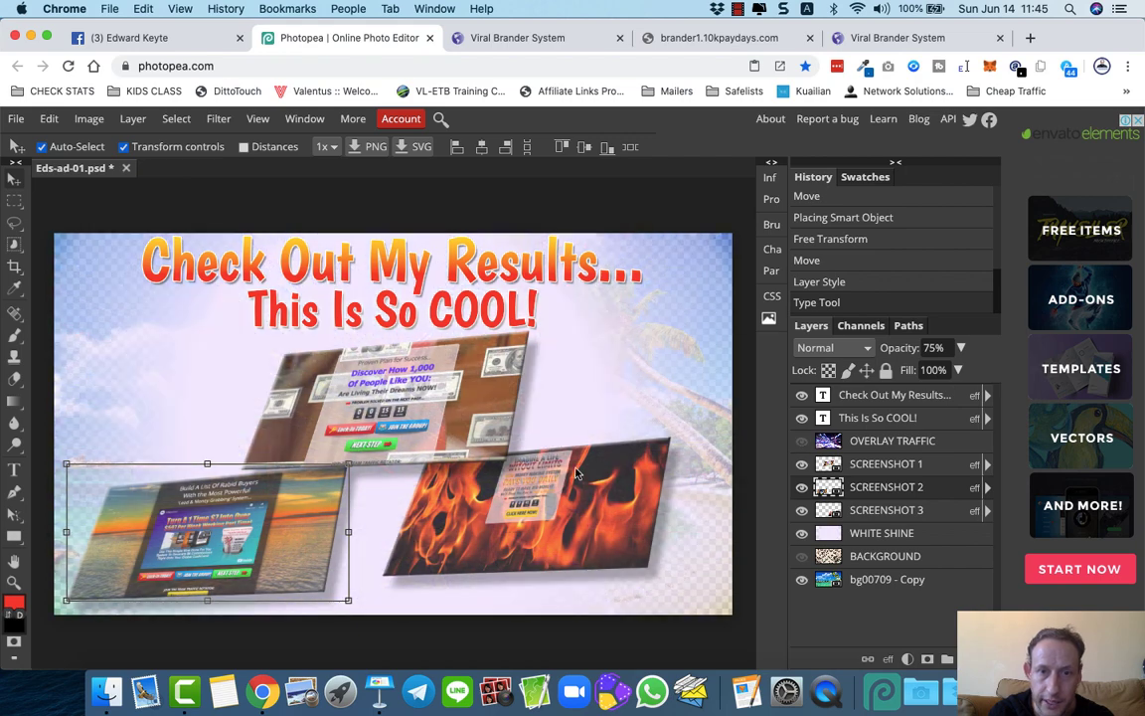
pyautogui.click(537, 477)
pyautogui.click(448, 385)
pyautogui.click(282, 502)
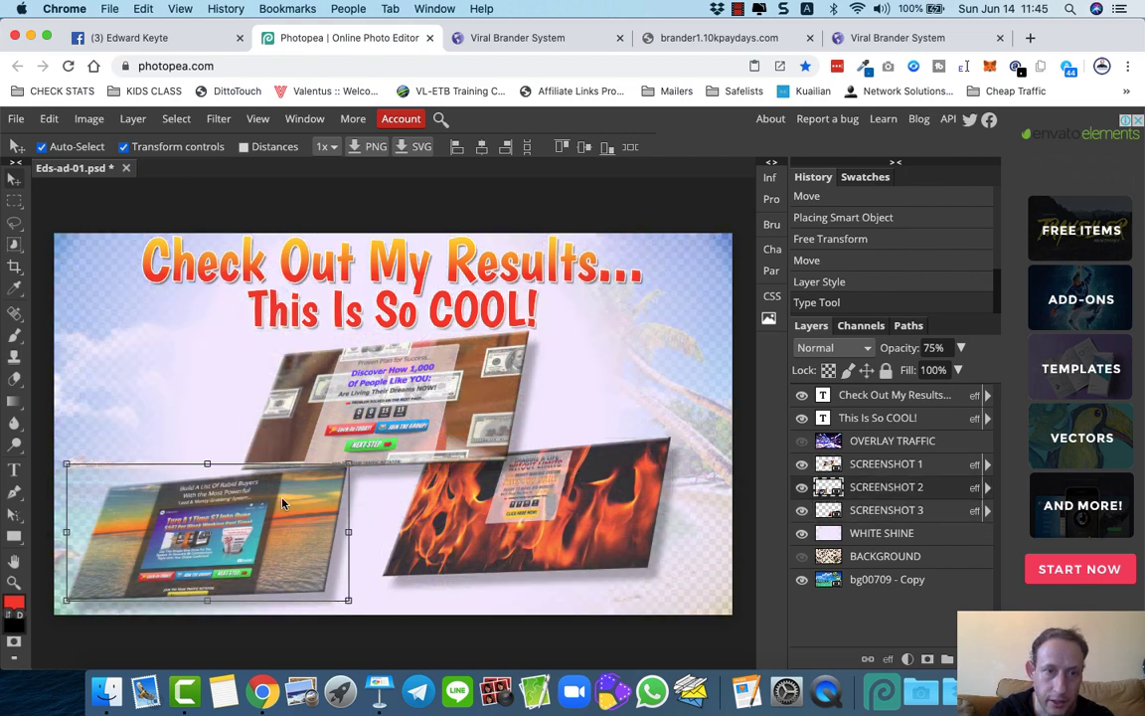